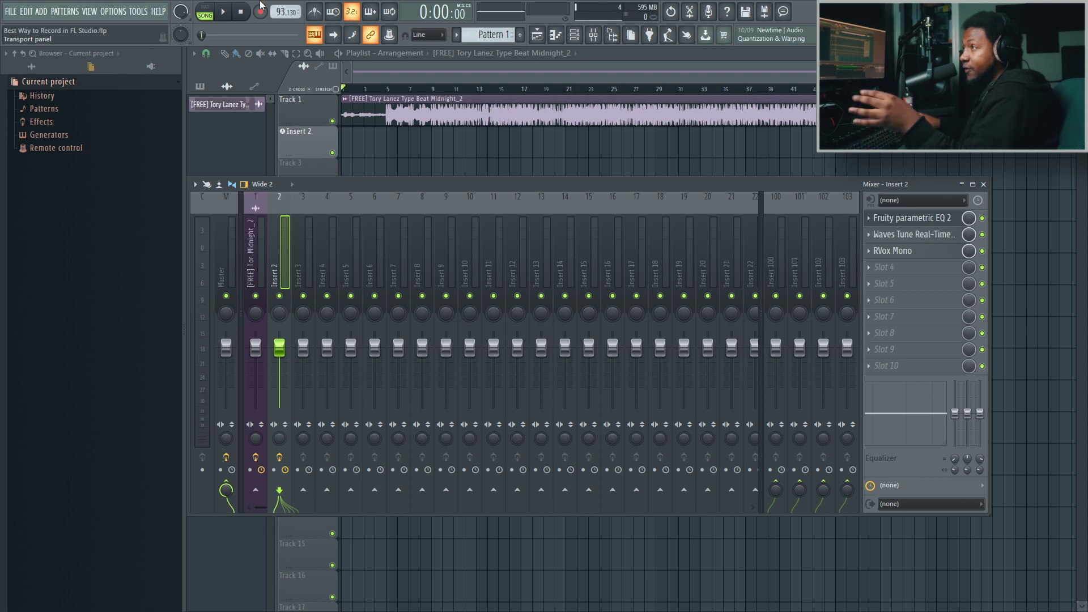
Open the audio settings and the ASIO driver's control panel, examine its preferences and available buffer sizes, and close both windows.
click(109, 11)
click(116, 50)
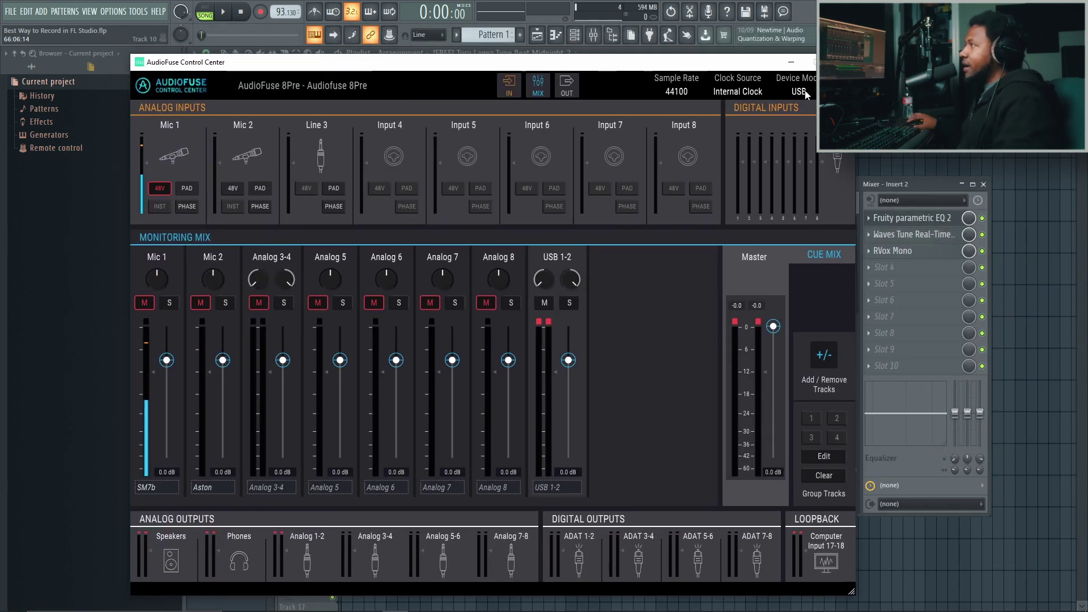
click(805, 93)
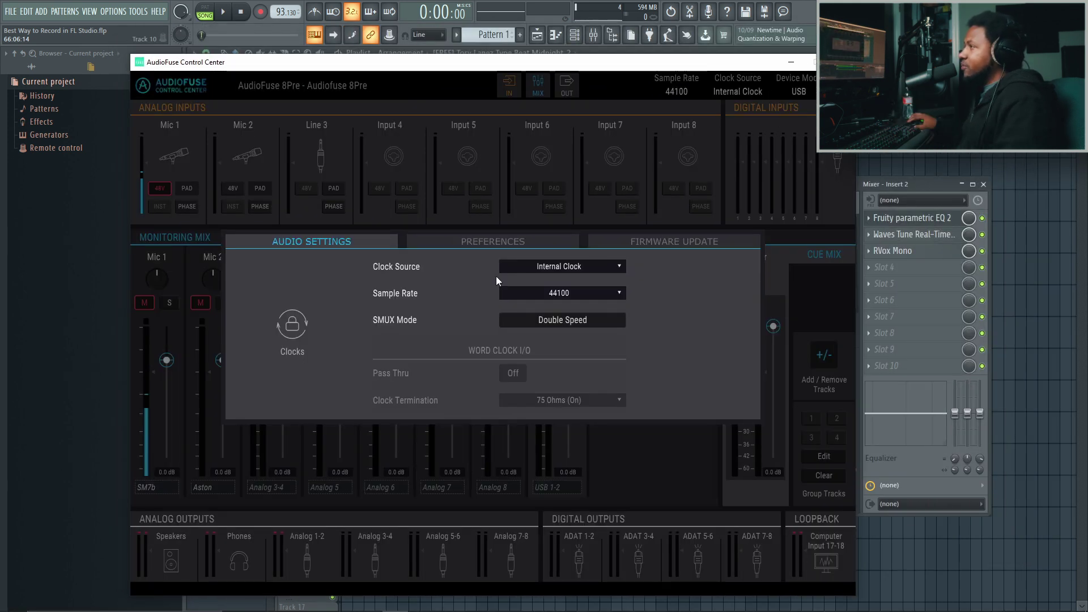
click(515, 246)
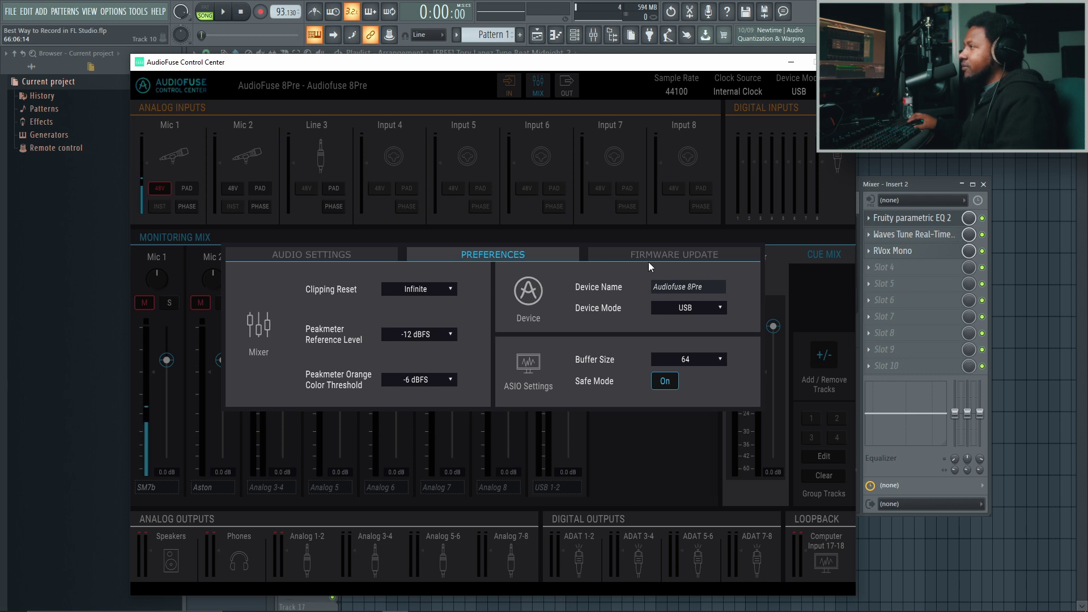
click(688, 360)
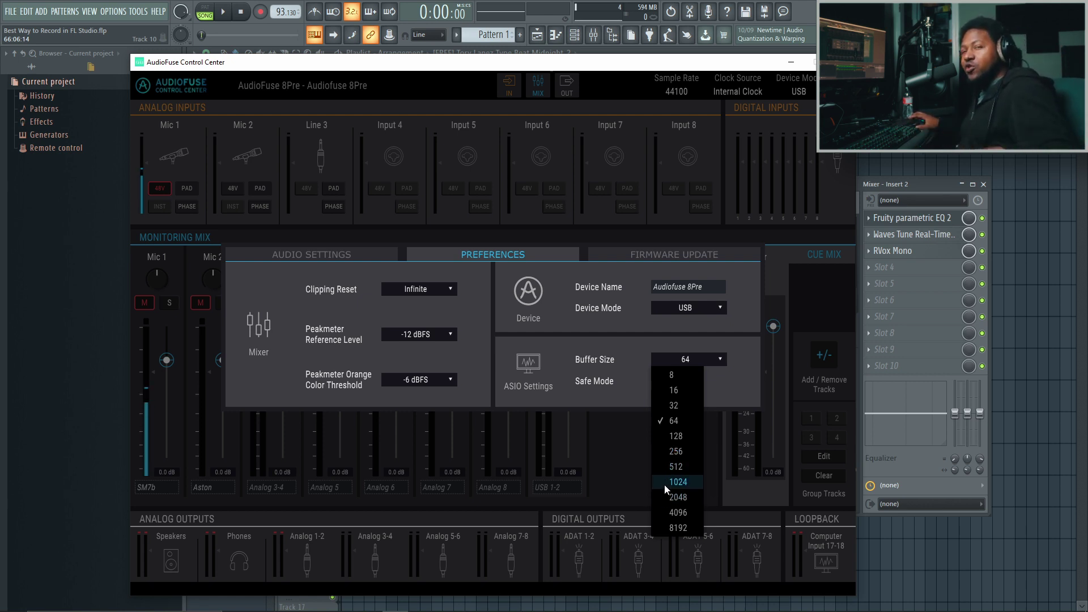
click(739, 348)
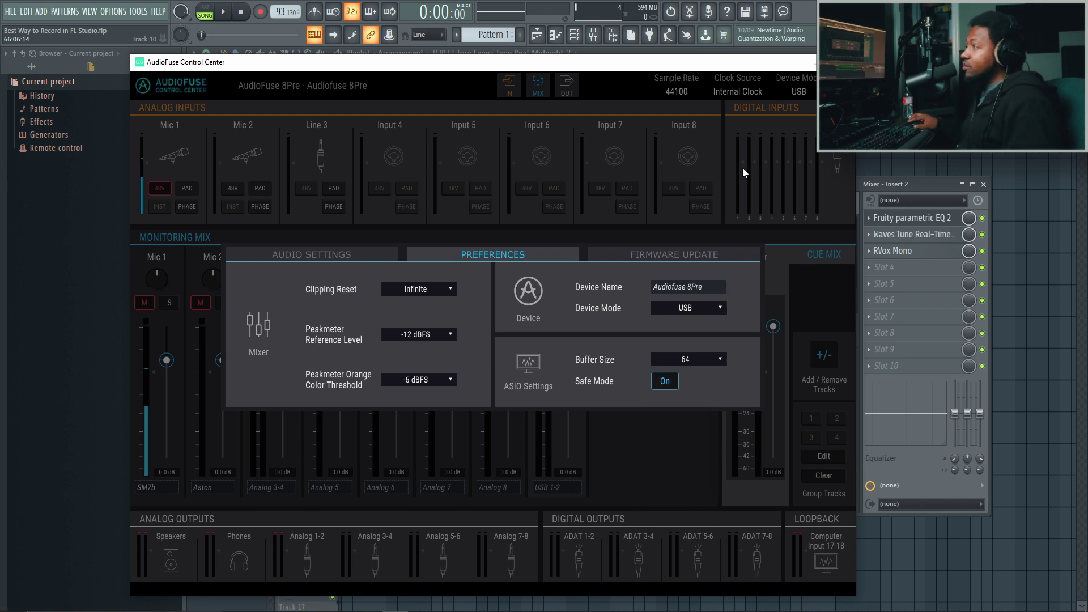
click(698, 461)
click(843, 61)
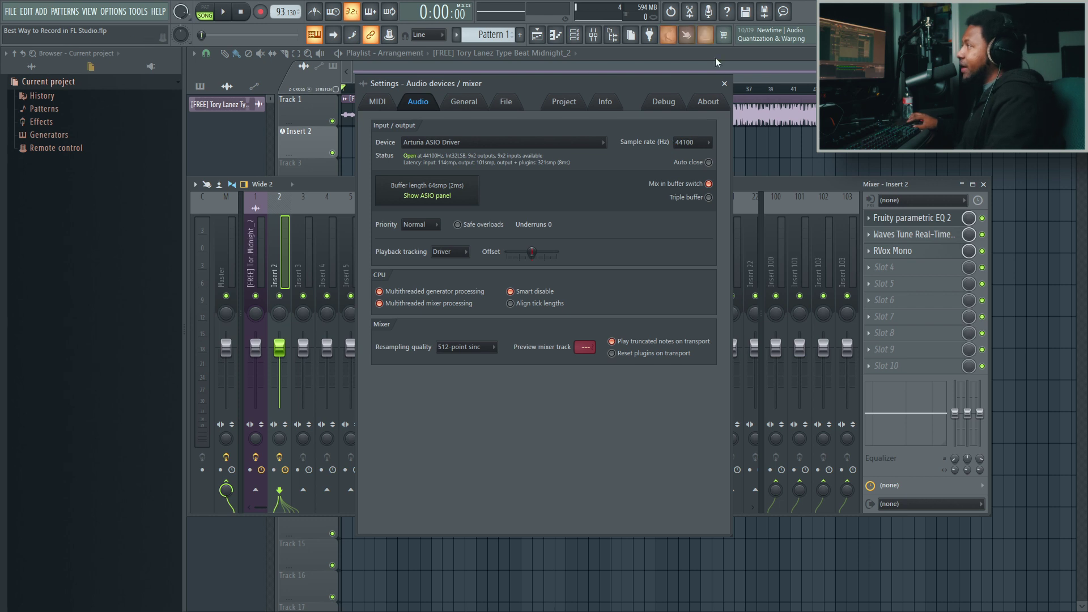
click(724, 83)
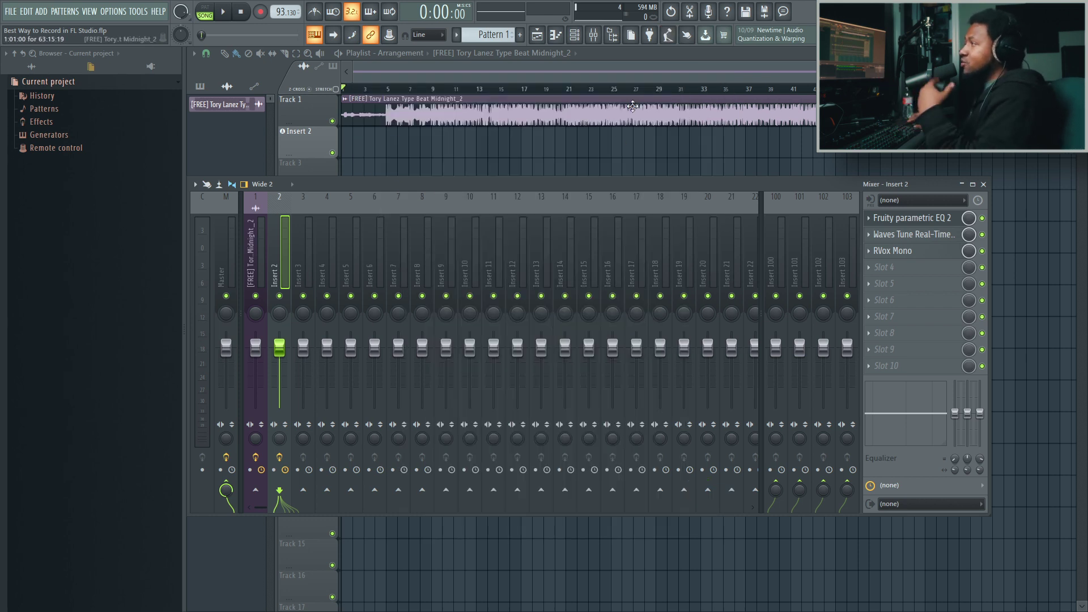
Set the playlist track below the beat to audio track mode, linked to mixer Insert 2.
click(634, 53)
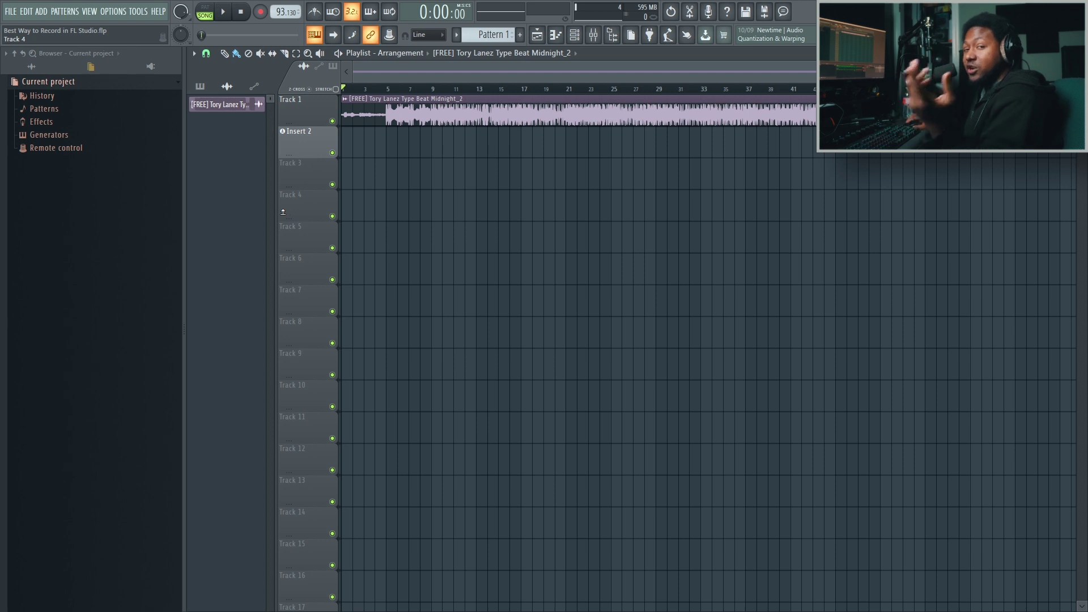
right_click(304, 141)
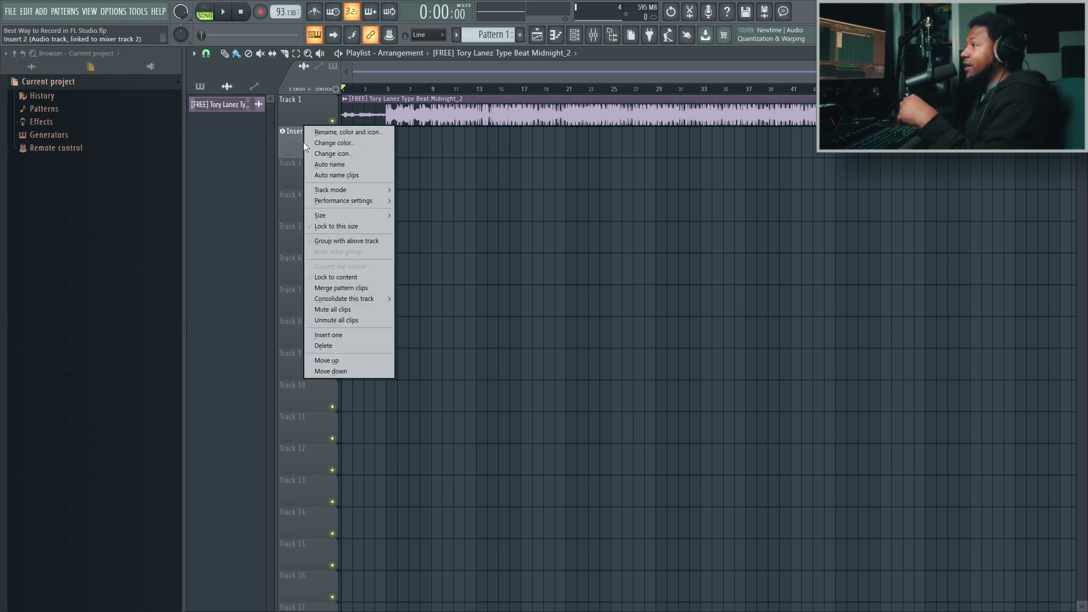
mouse_move(337, 188)
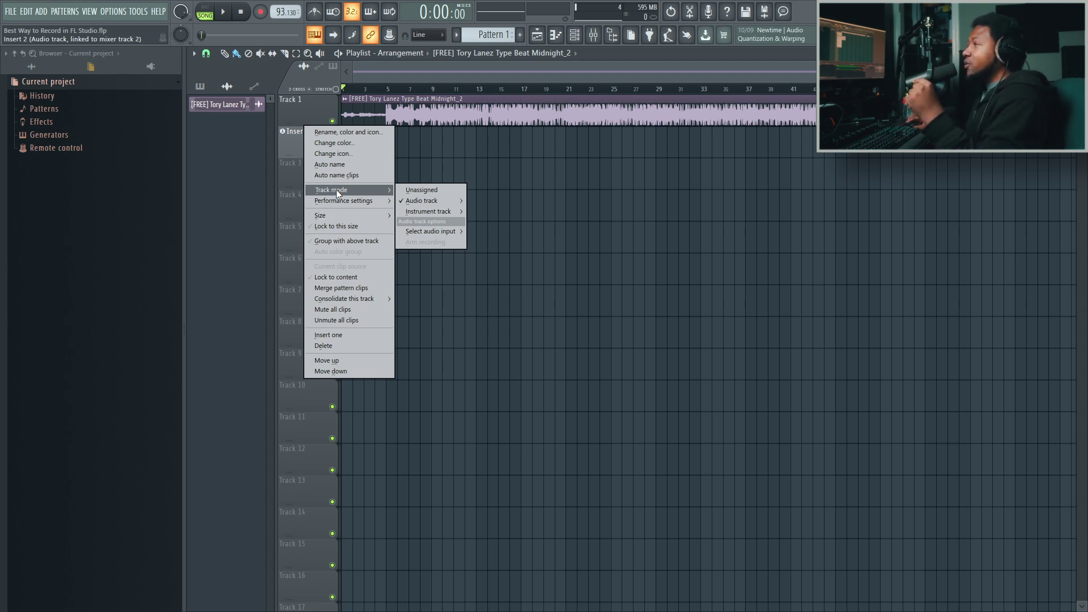
mouse_move(431, 201)
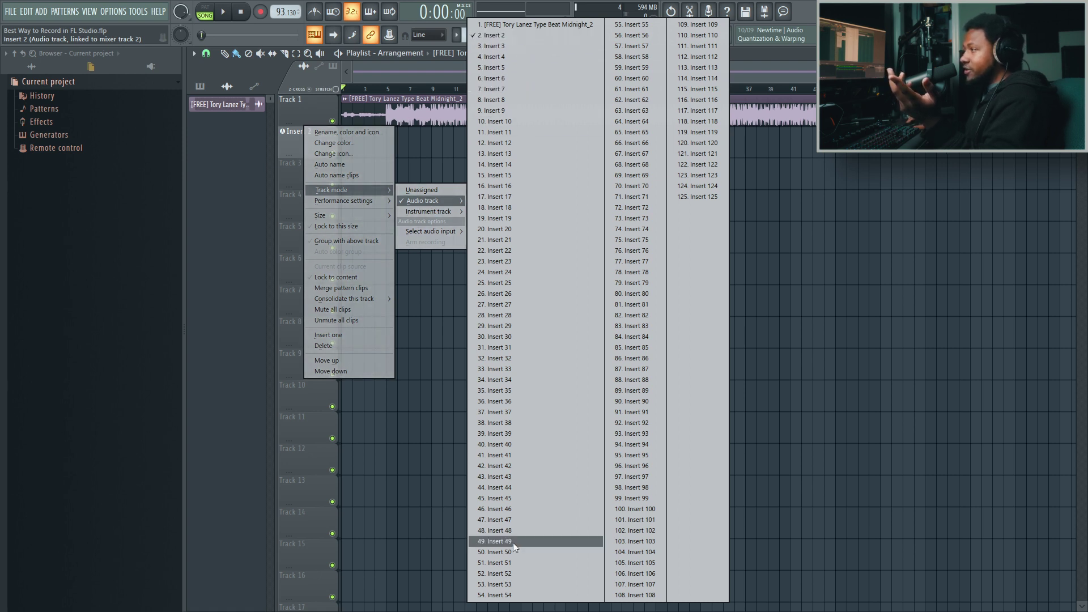
click(501, 35)
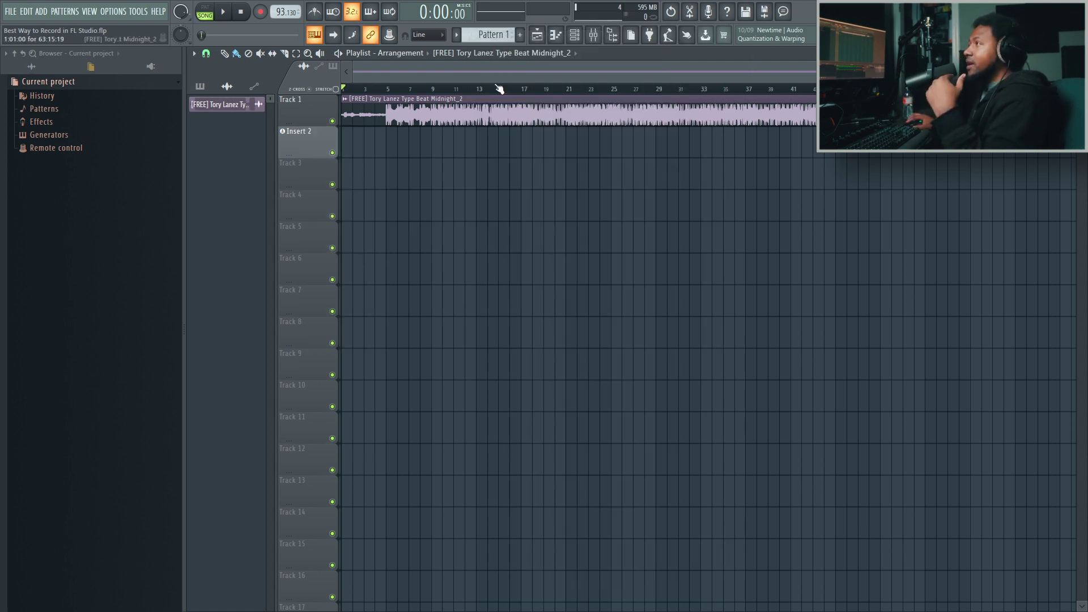
Open the mixer and set Insert 2's audio input to the mono source Mic/Line/Inst 1.
click(593, 35)
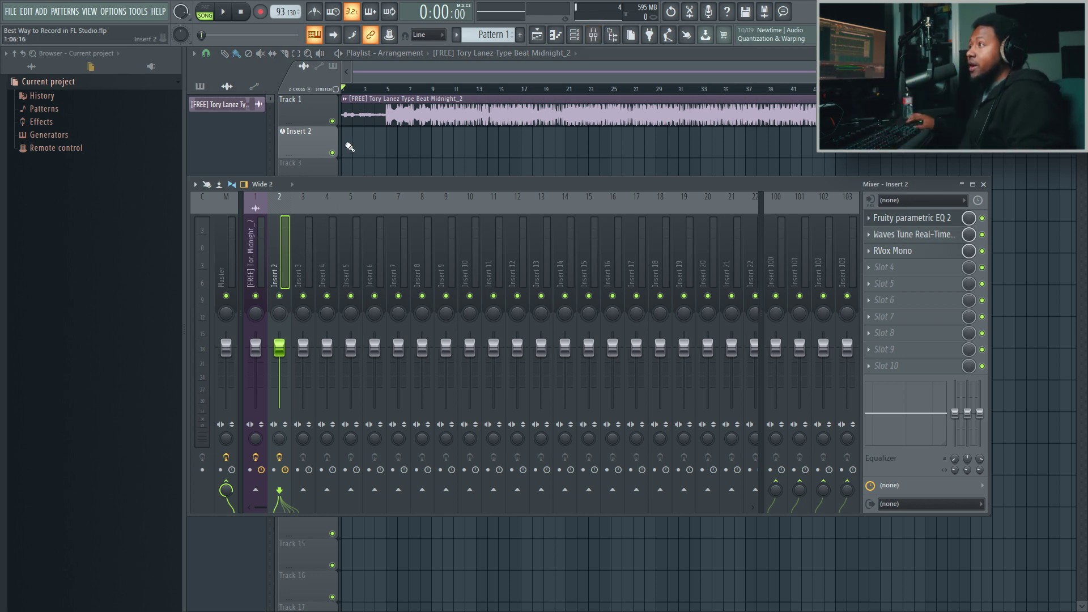
click(912, 204)
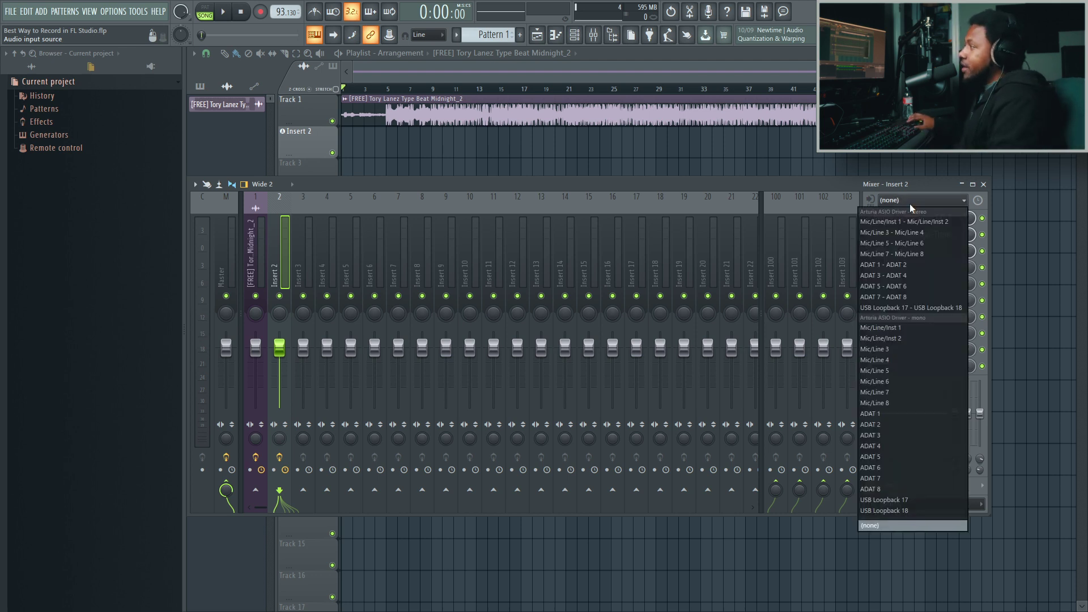
click(876, 327)
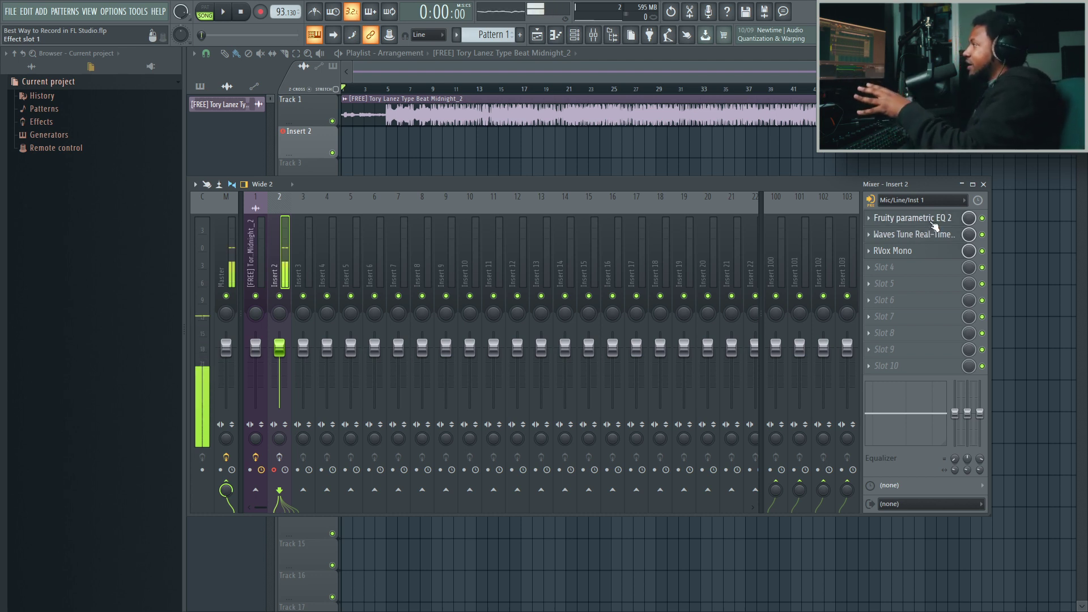
Look through the effects loaded on Insert 2, including Waves Tune Real-Time and RVox Mono, and close the plugin window.
click(933, 226)
click(928, 236)
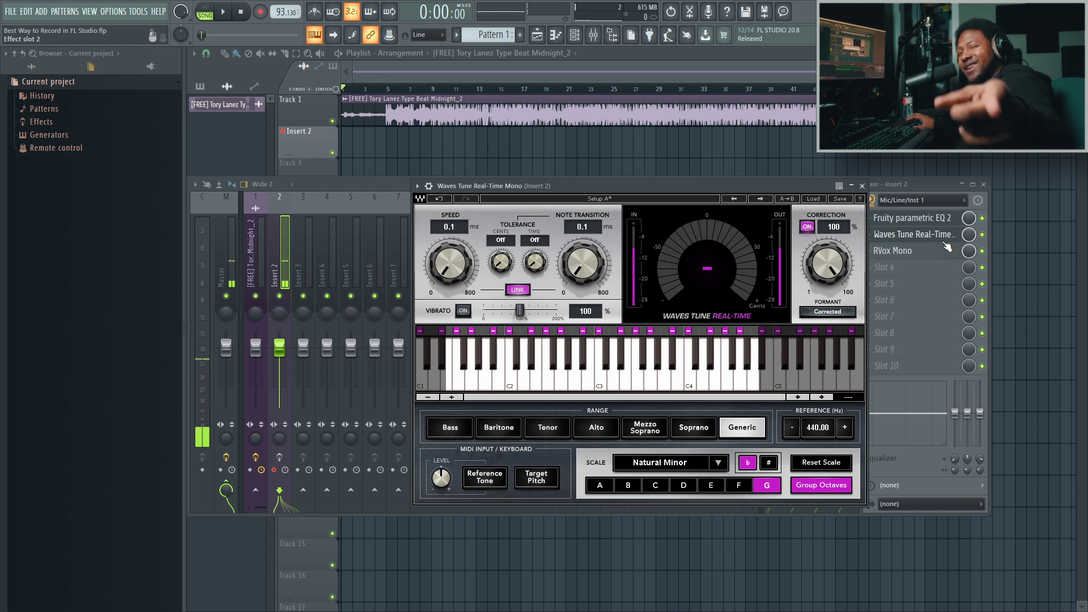
click(923, 252)
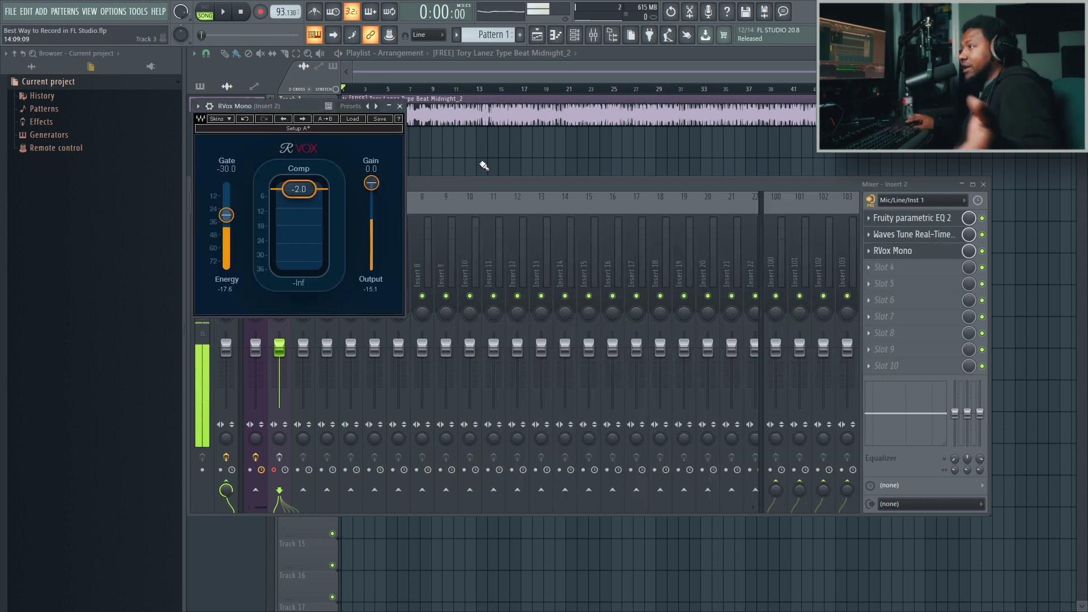
click(400, 106)
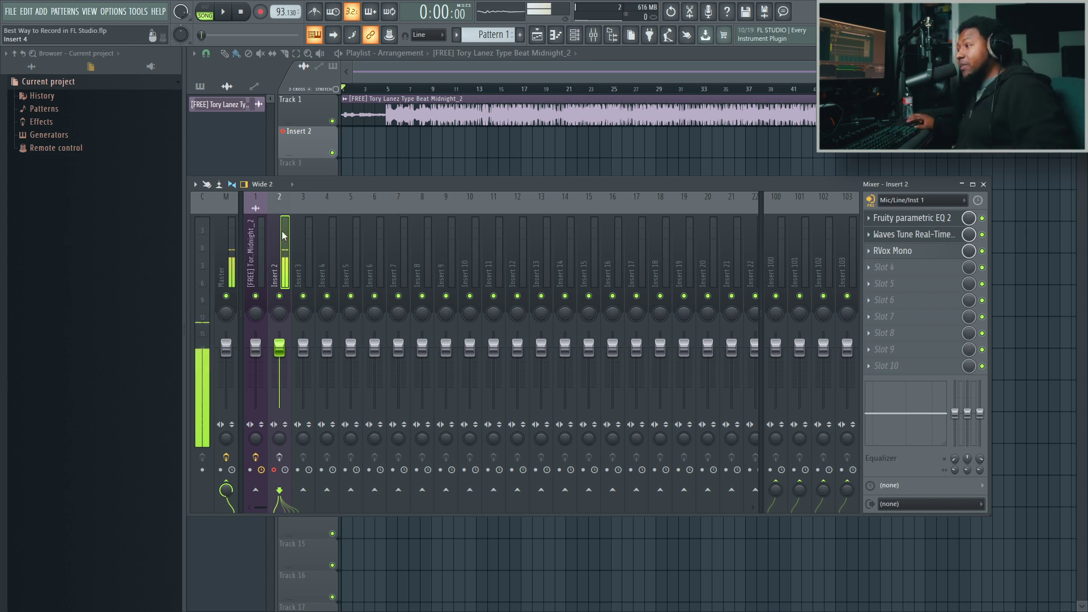
Record a vocal take through Insert 2 over the beat from the start of the song.
click(284, 459)
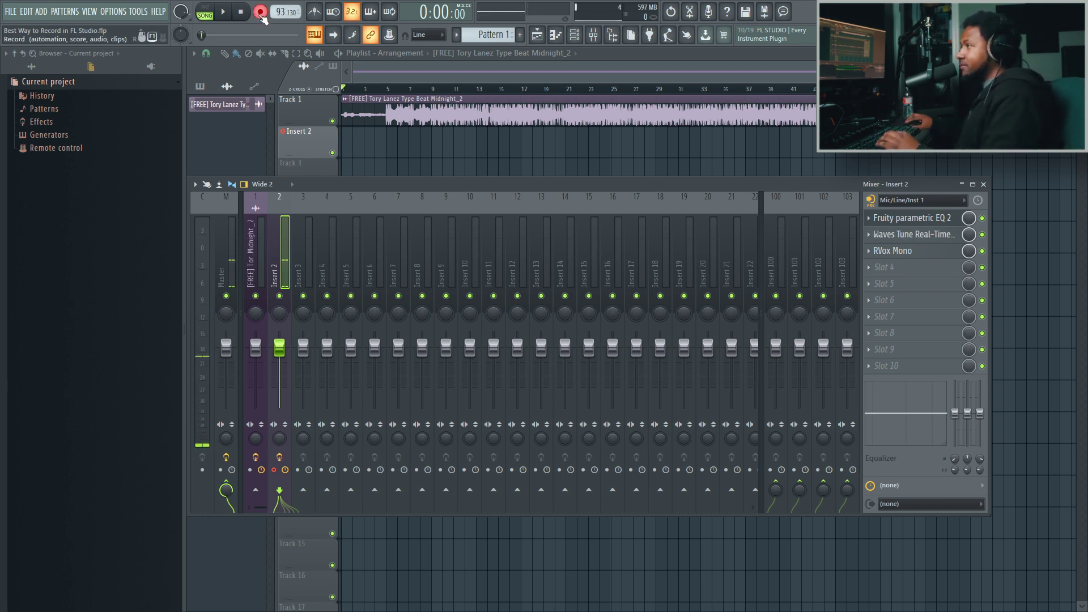
click(226, 16)
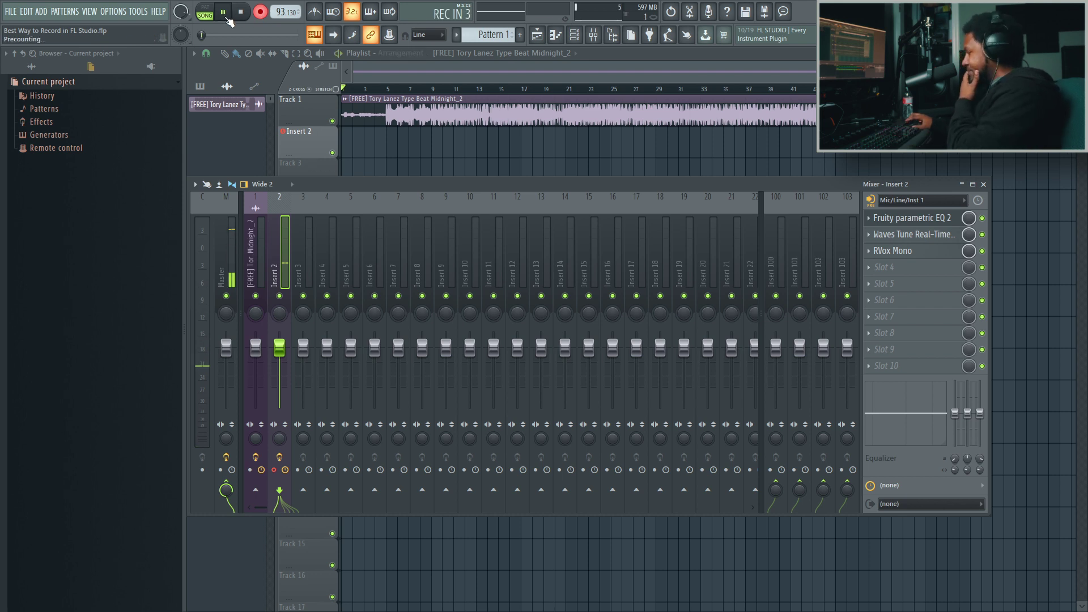
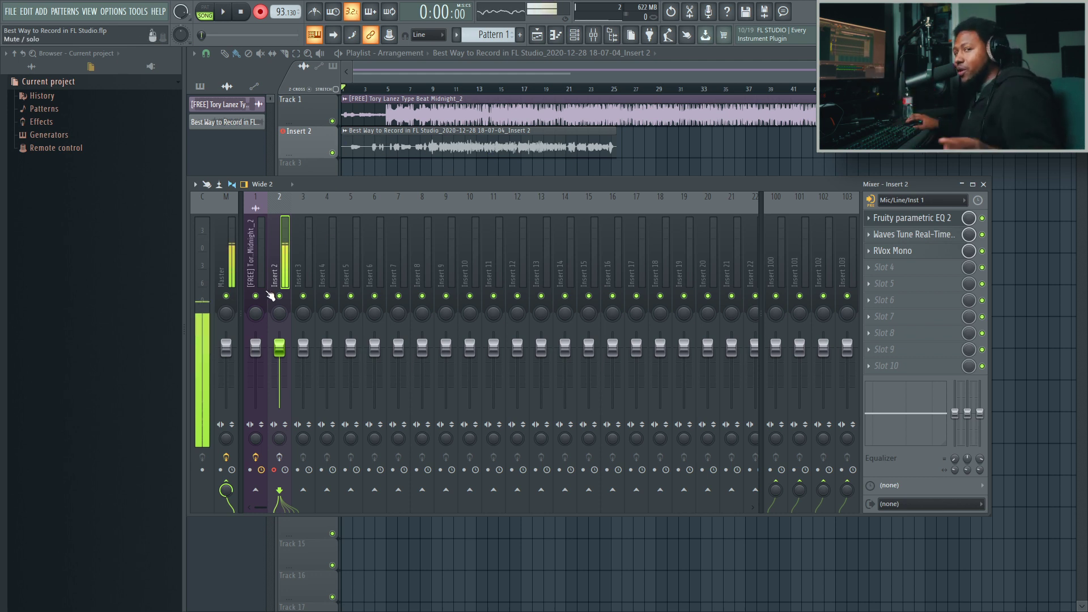
Route the recorded vocal clip to mixer track 3, and select Insert 2 in the mixer.
double_click(437, 140)
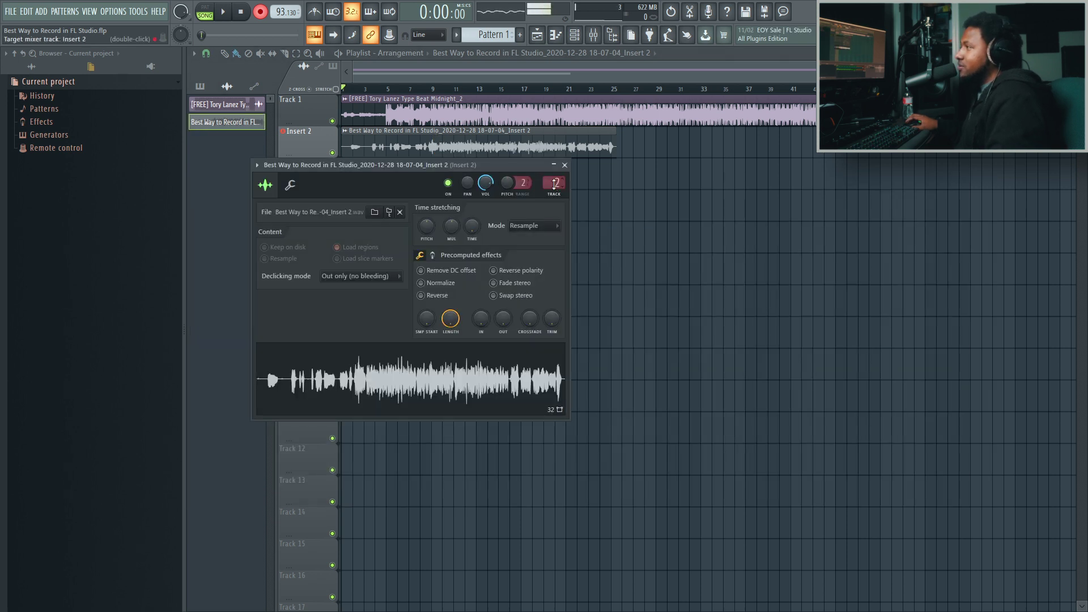
key(Escape)
double_click(490, 142)
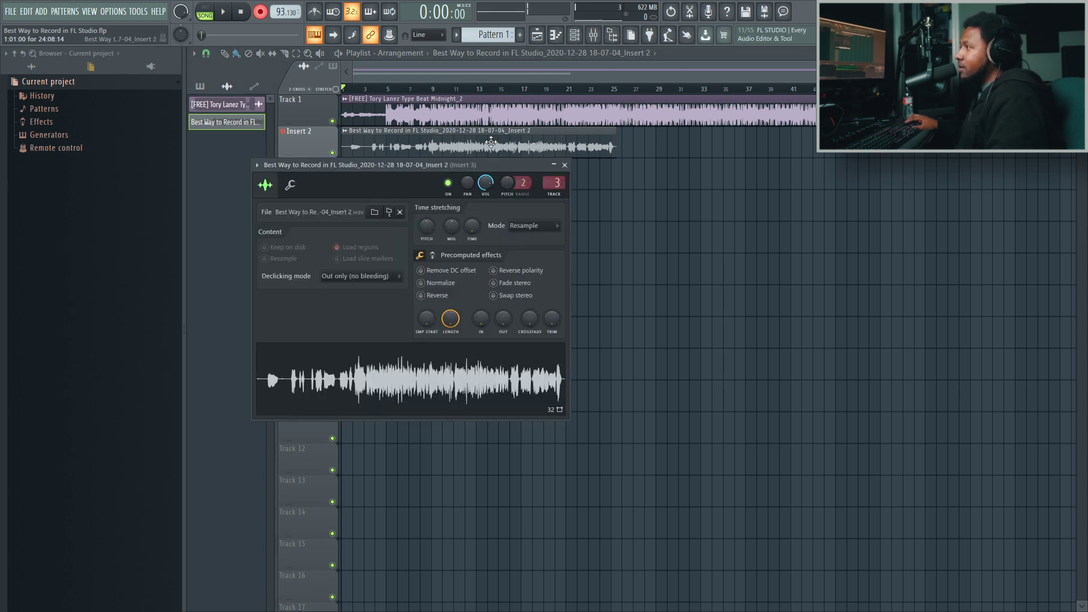
key(F9)
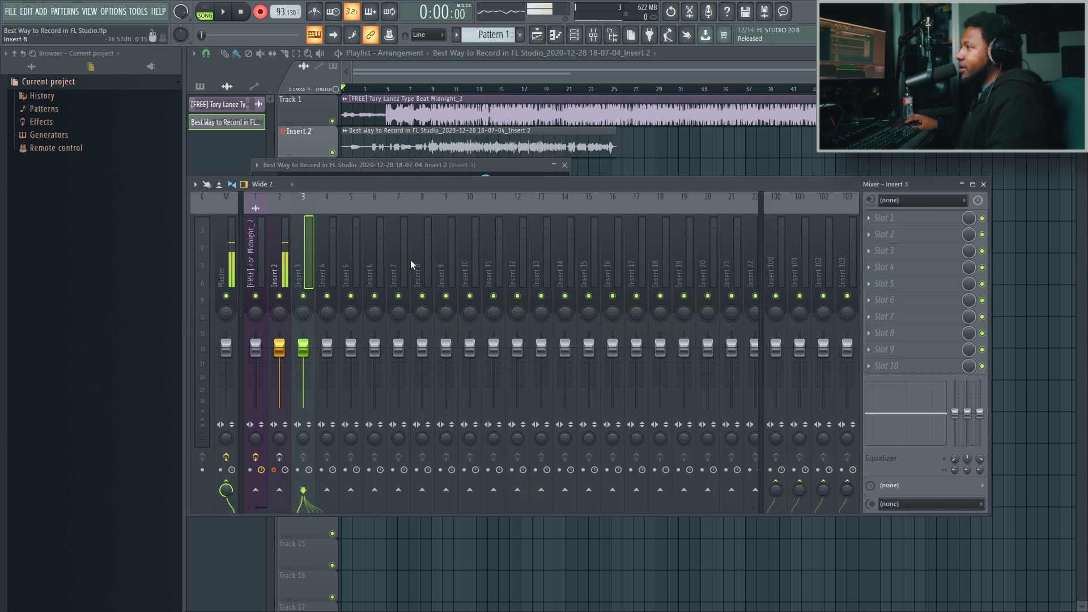
click(284, 261)
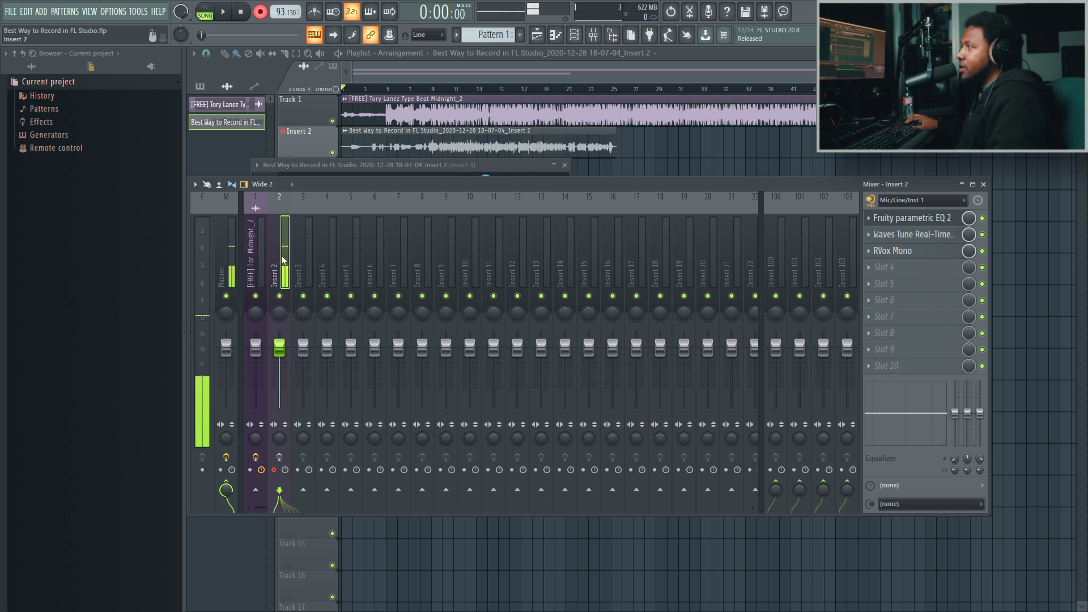
click(932, 202)
click(932, 201)
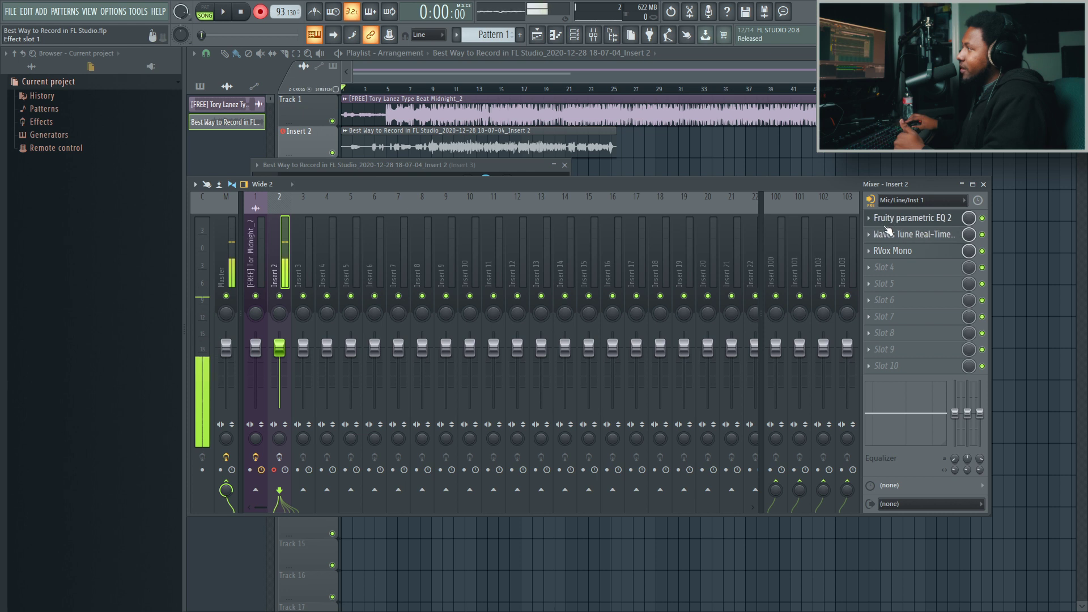
click(195, 185)
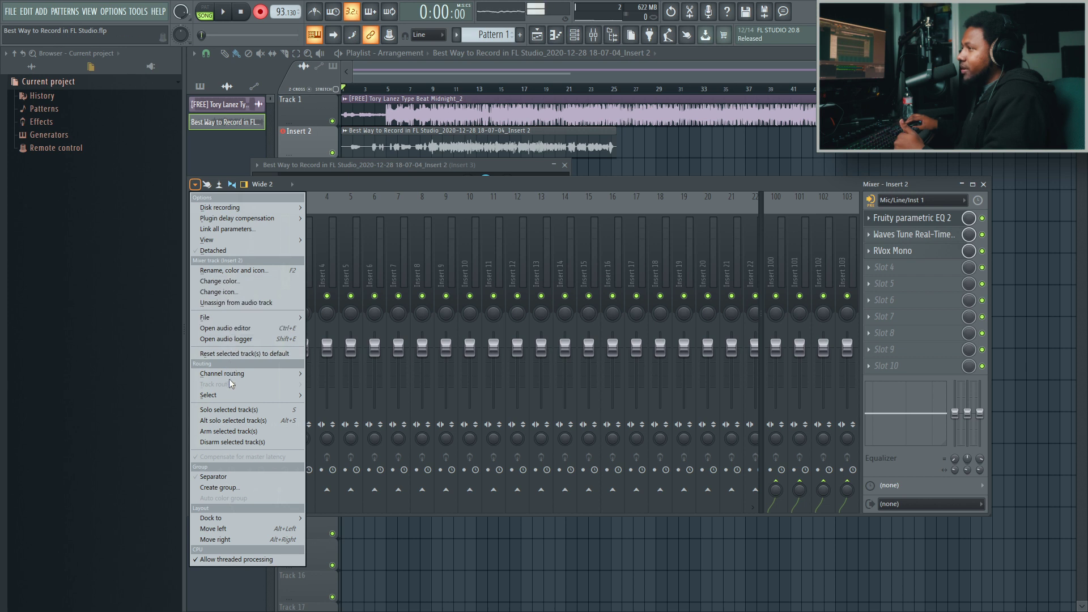
click(812, 187)
Copy Fruity parametric EQ 2 with its settings from Insert 2 to Insert 3, and bring the mixer back to the front.
click(868, 219)
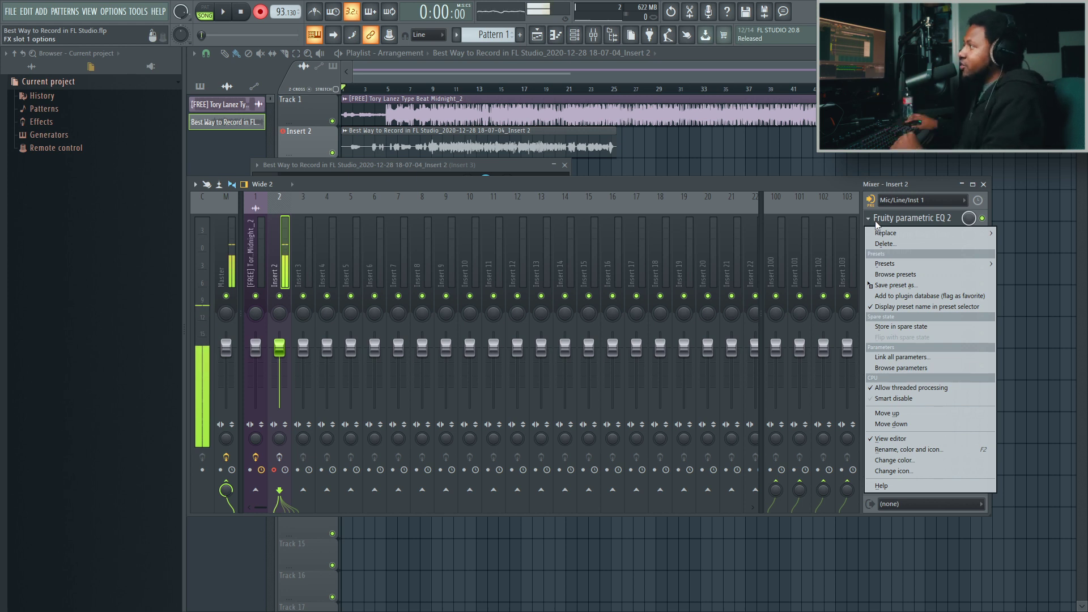
drag(894, 285, 303, 264)
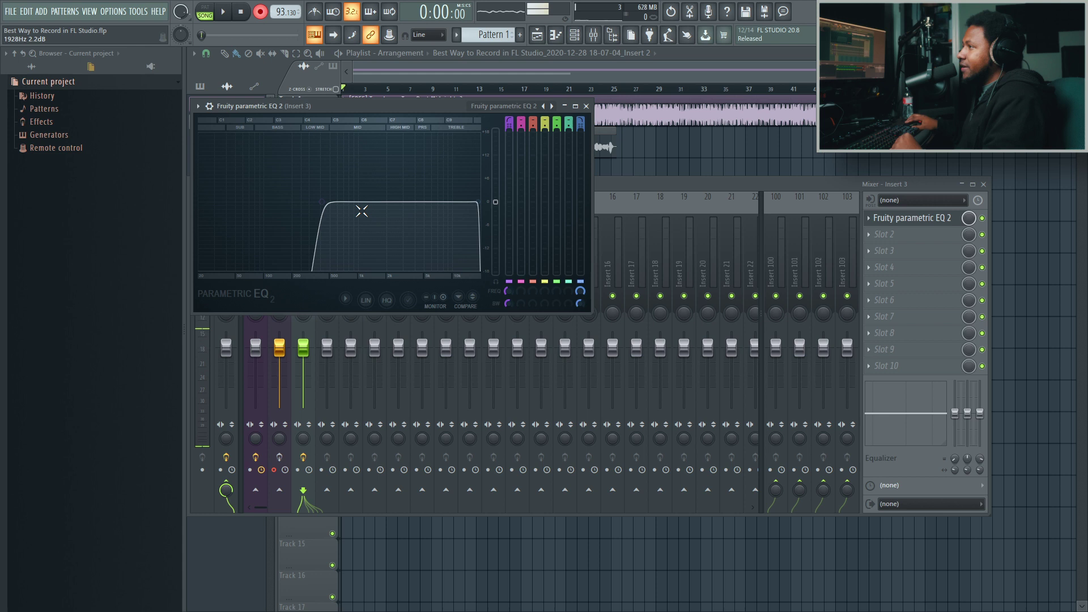
click(712, 186)
Copy Waves Tune Real-Time with its settings from Insert 2 to Insert 3, and close its plugin window.
click(280, 255)
click(868, 234)
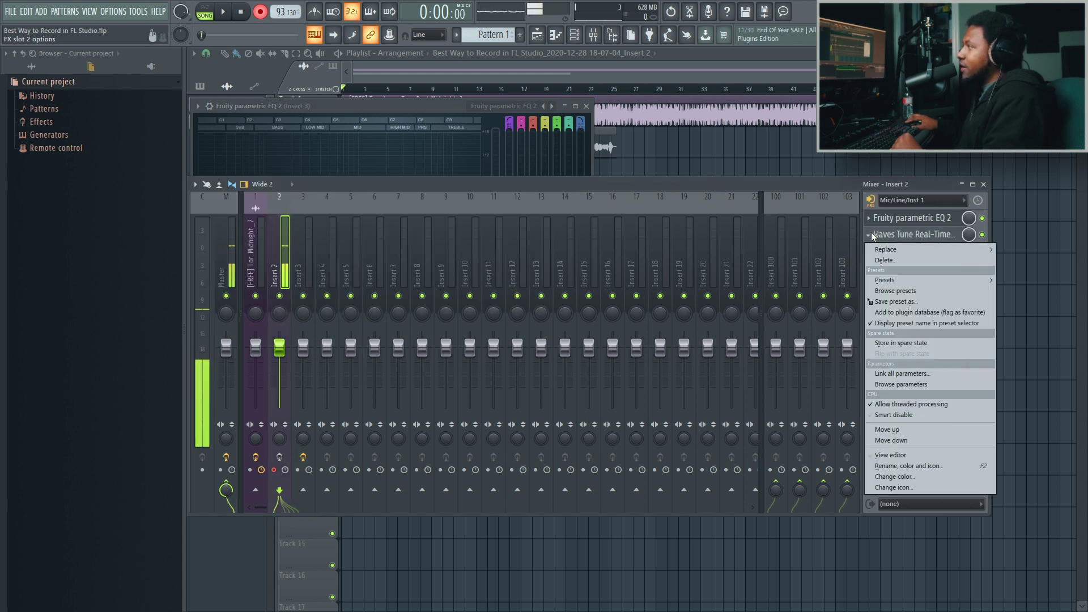
click(898, 302)
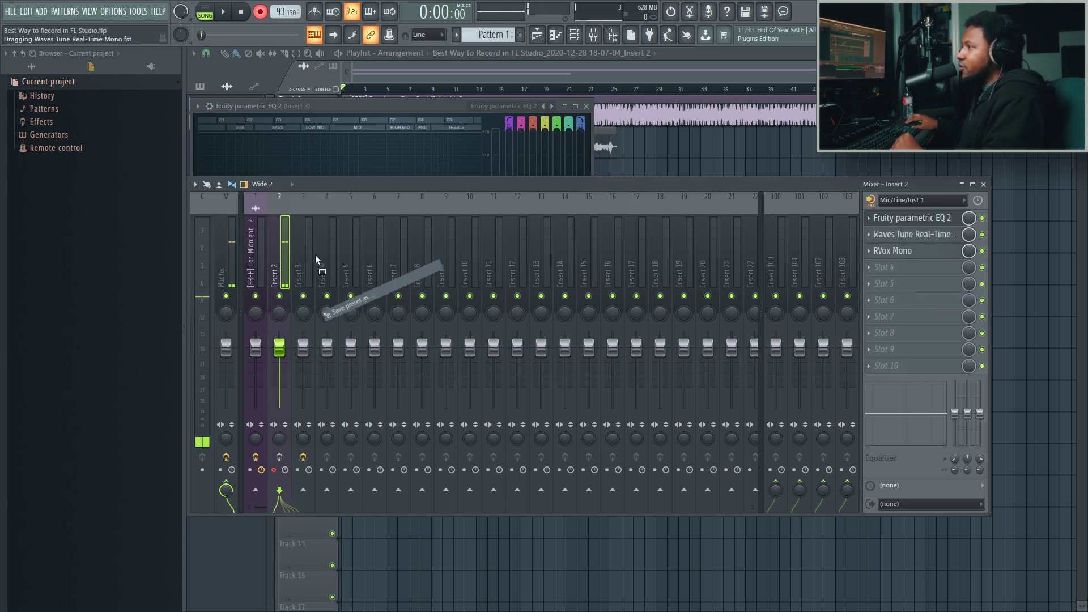
click(306, 253)
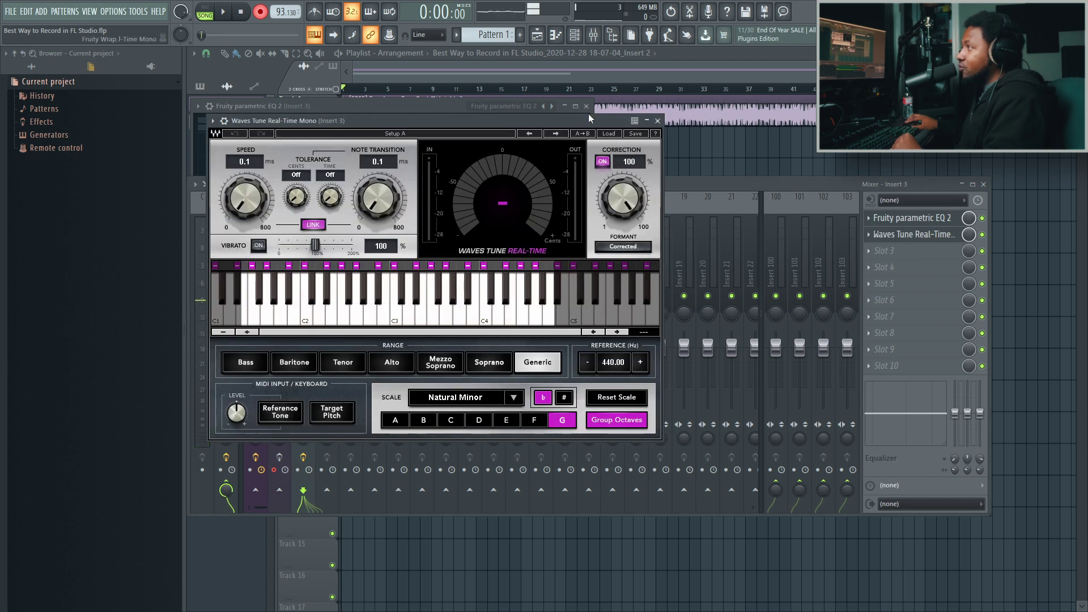
click(657, 121)
Copy RVox Mono with its settings from Insert 2 to Insert 3, and close its plugin window.
click(280, 248)
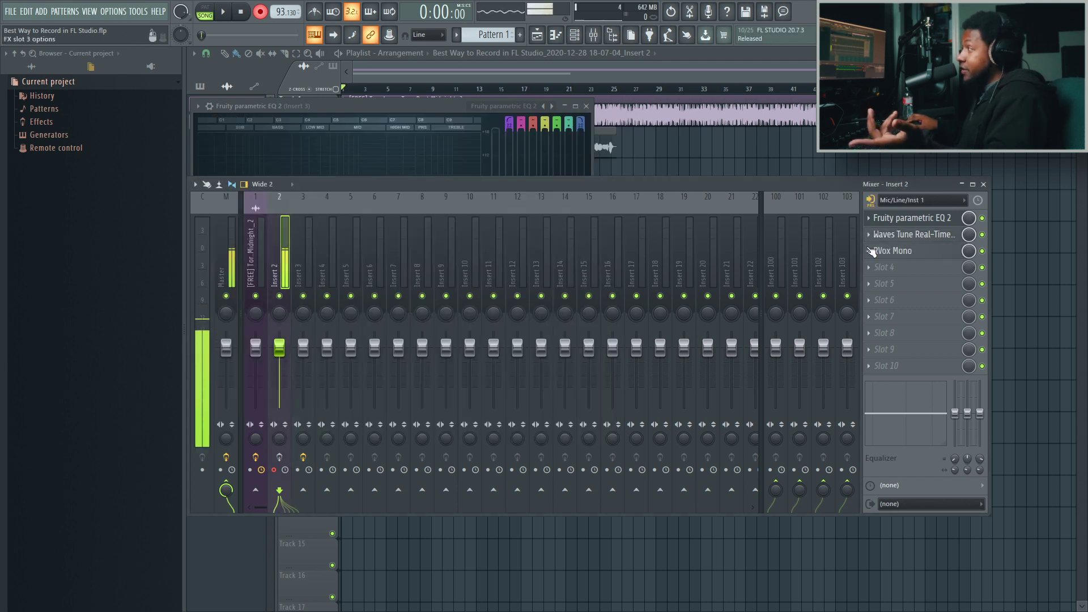
click(871, 251)
drag(895, 318, 306, 251)
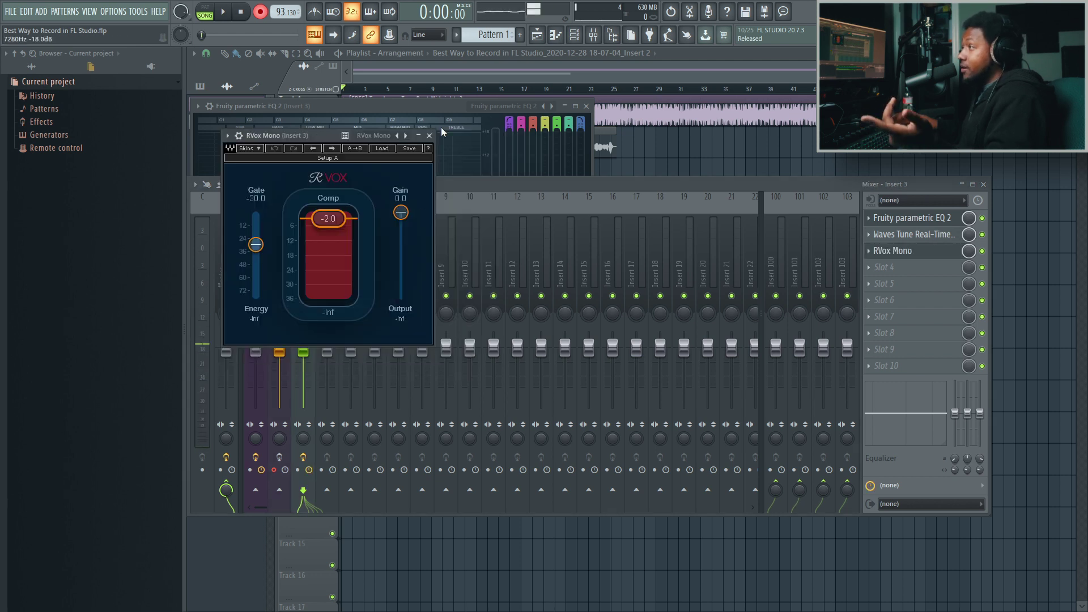
click(429, 136)
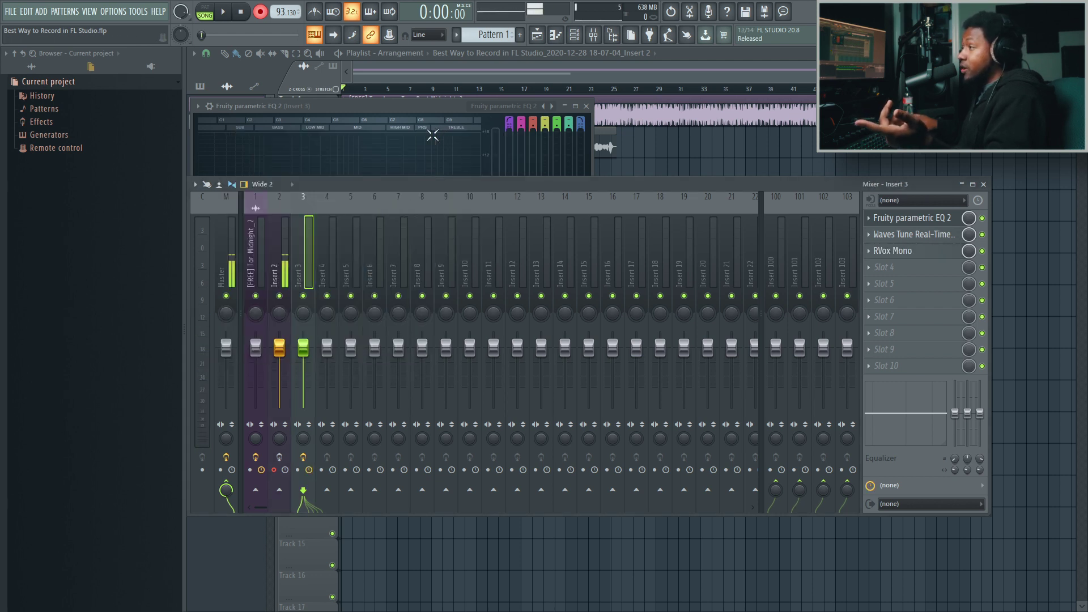
Close the Fruity parametric EQ 2 window and play back the opening of the song with the vocal running through Insert 3.
click(286, 241)
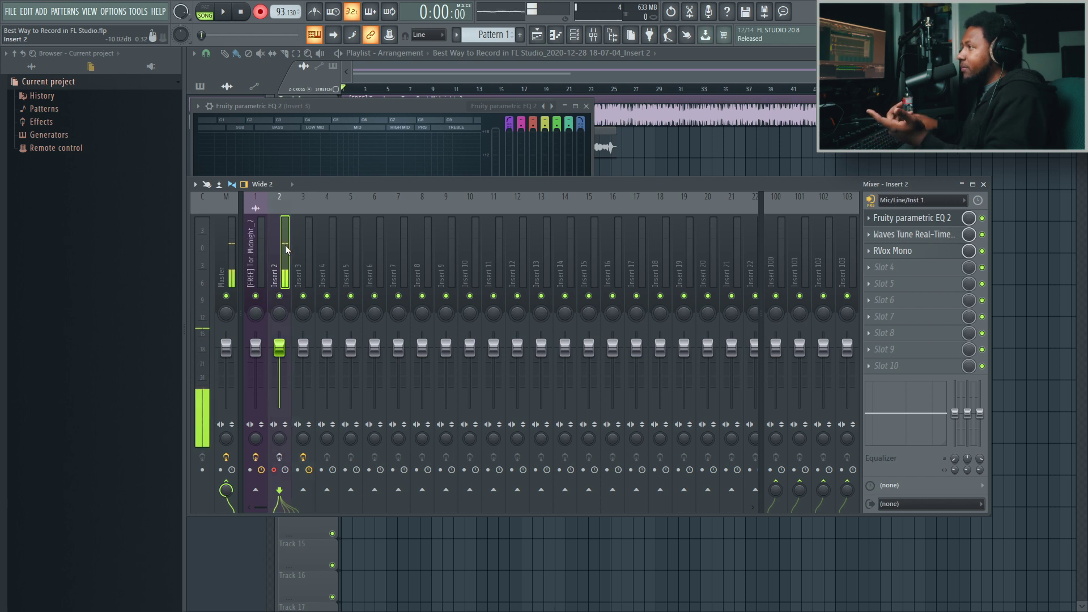
click(580, 107)
click(587, 106)
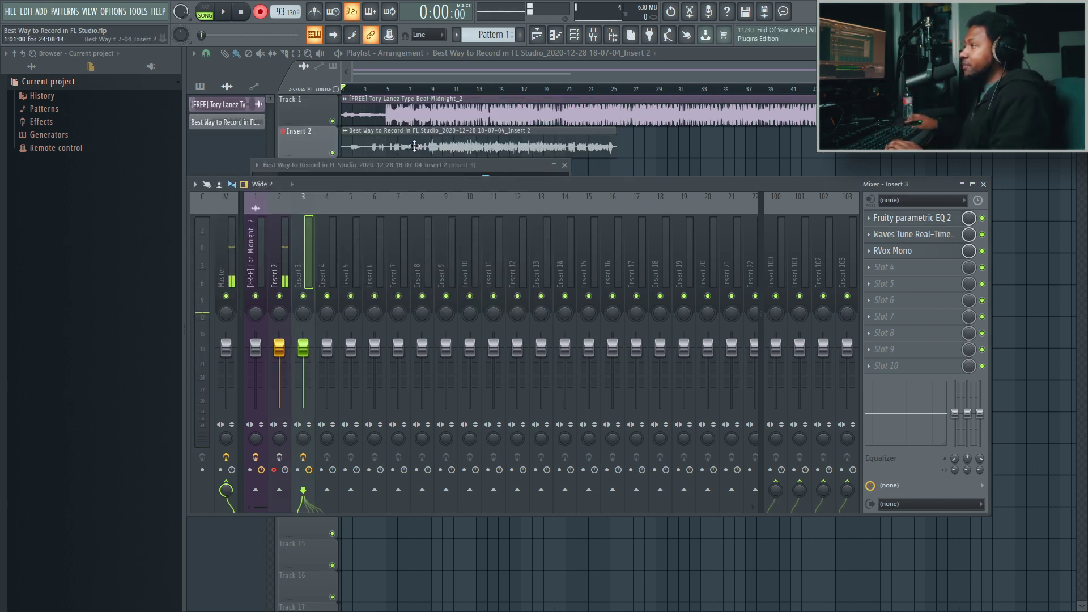
key(space)
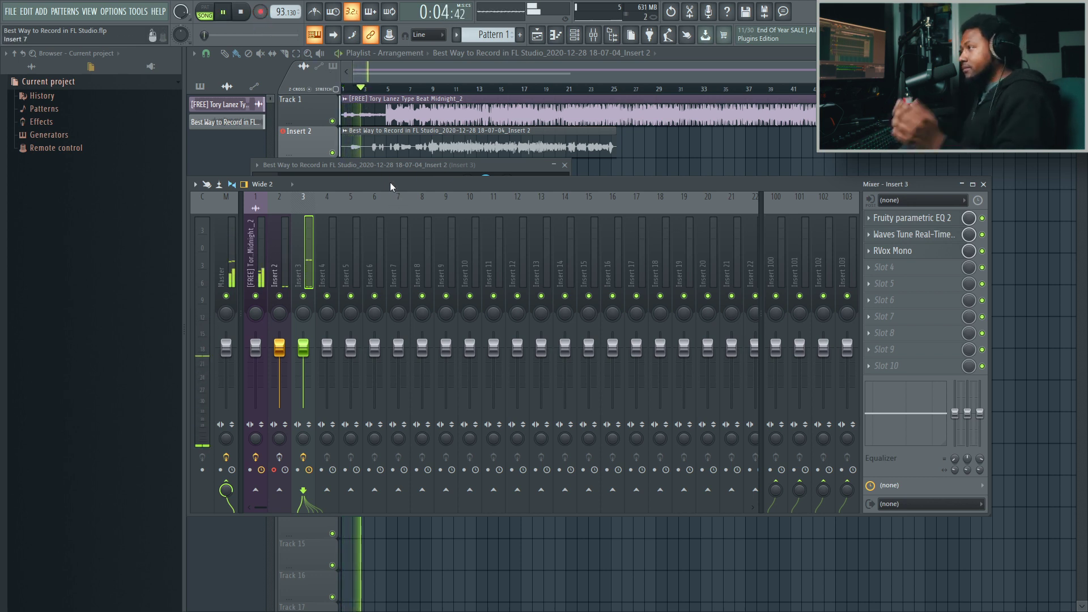
key(space)
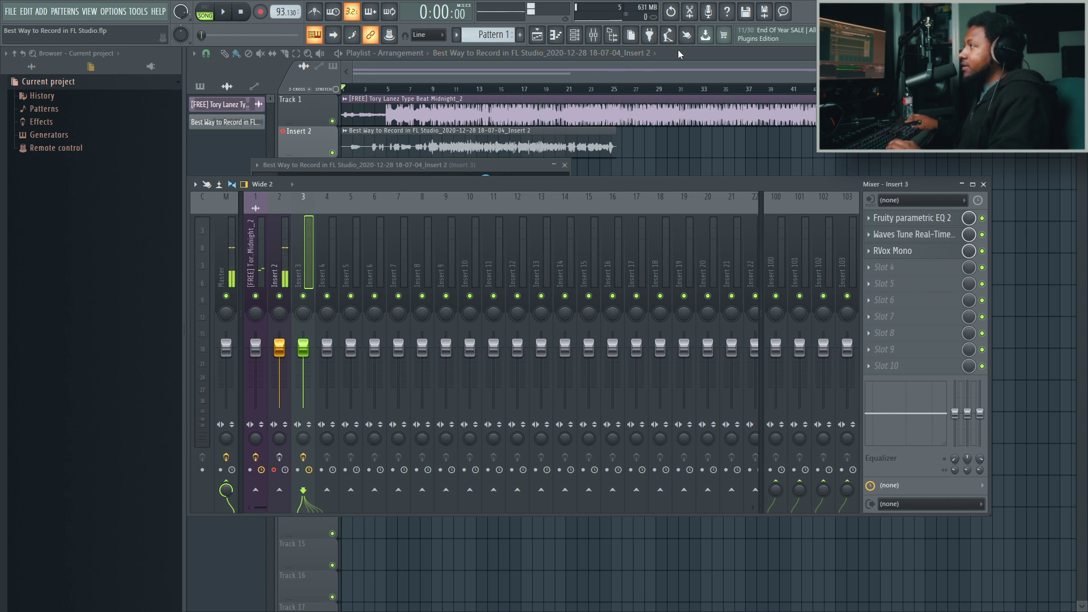
Hide the mixer and move the recorded vocal clip from the Insert 2 track down to Track 3 in the playlist.
key(F9)
drag(462, 136, 462, 167)
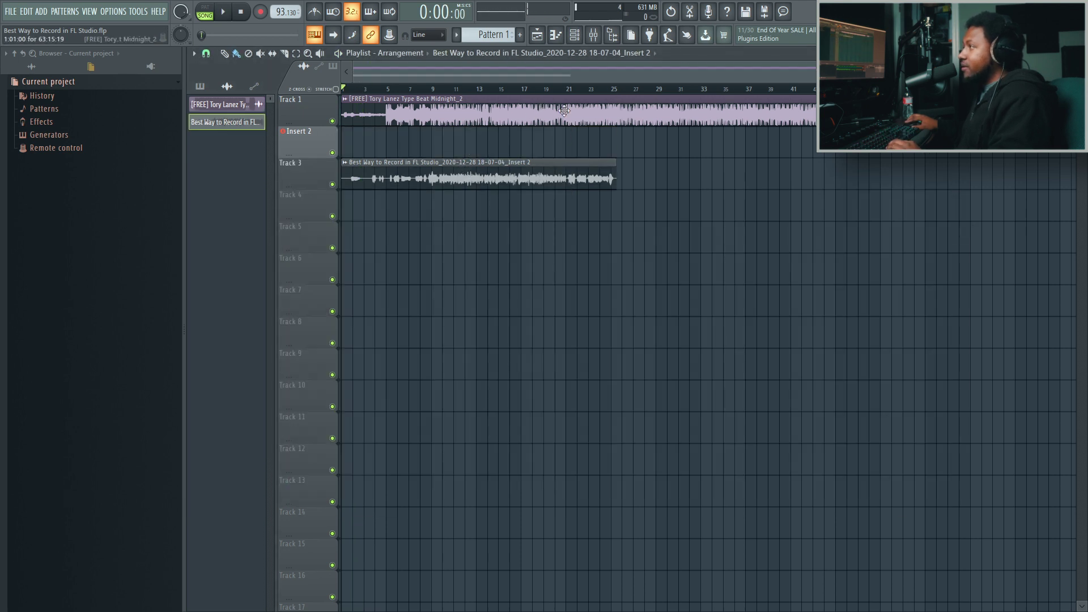
Enable Insert 2's effects and record a second vocal take over the beat starting from about bar 23.
click(591, 90)
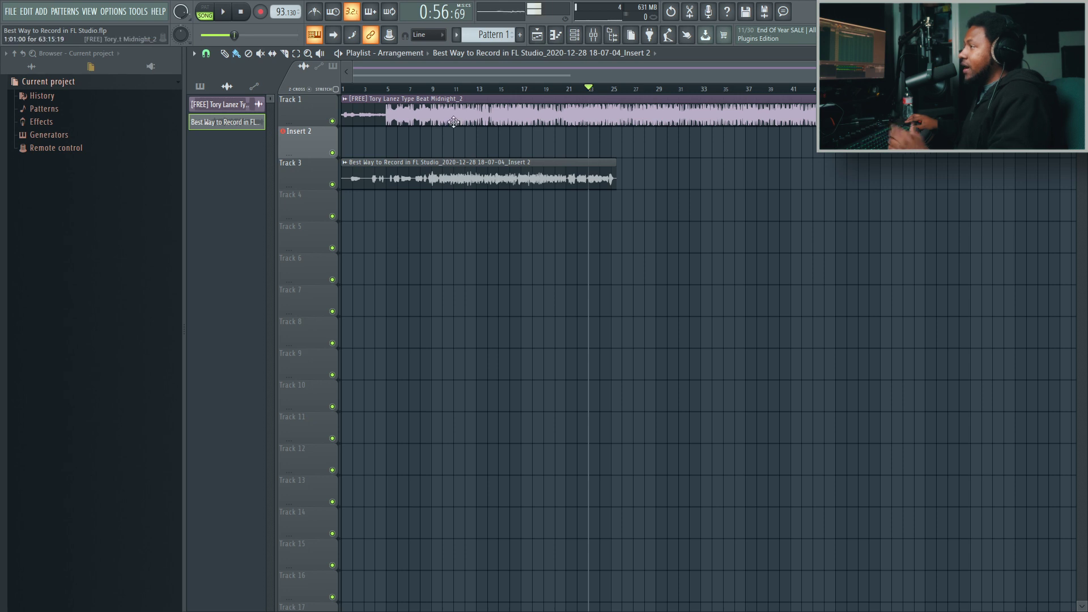
click(594, 35)
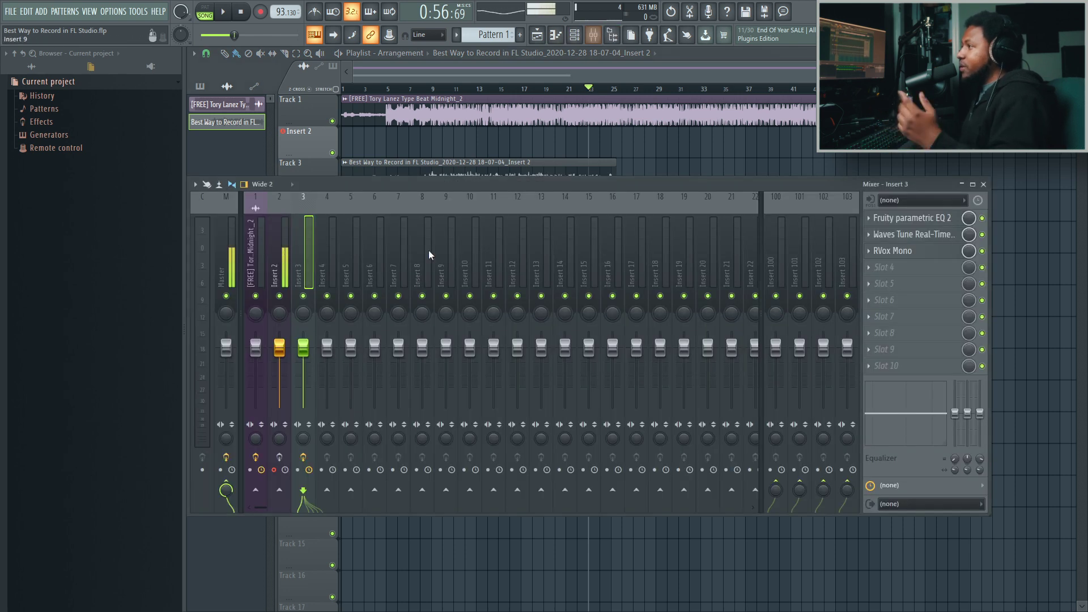
click(280, 457)
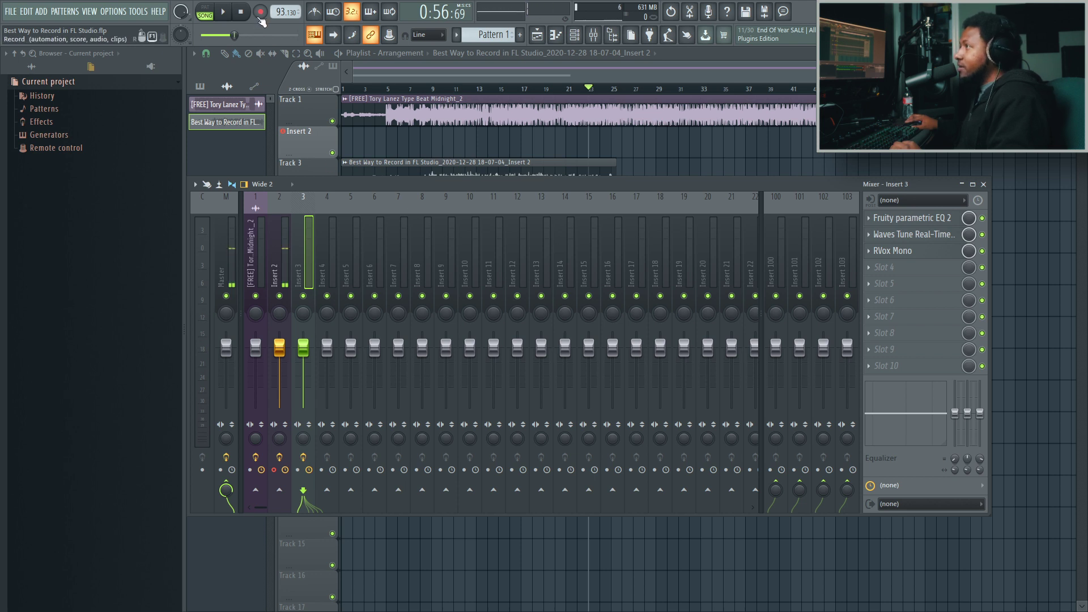
key(space)
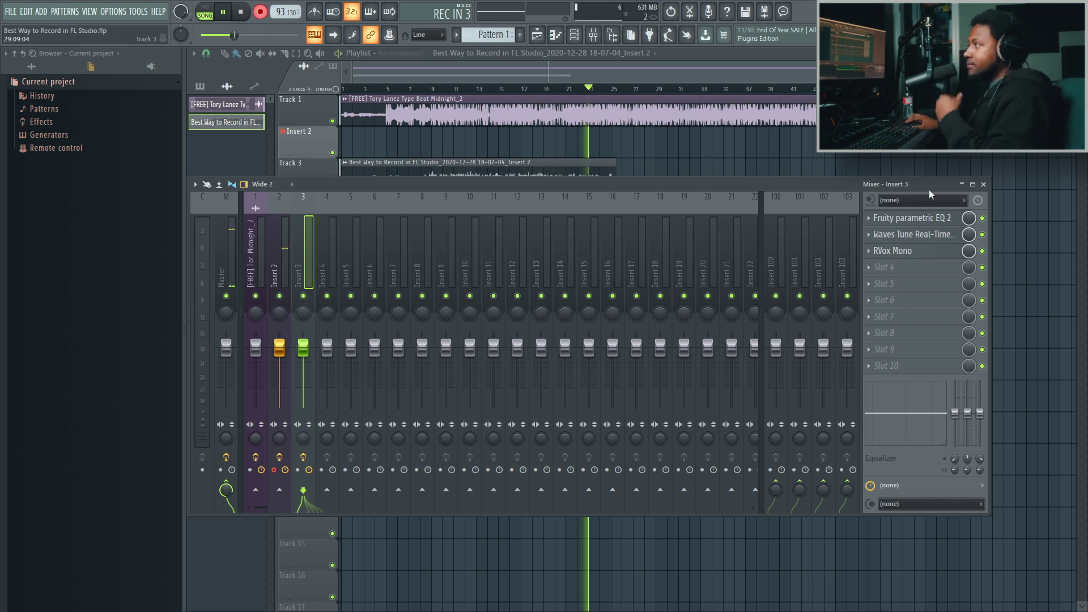
drag(808, 195, 804, 252)
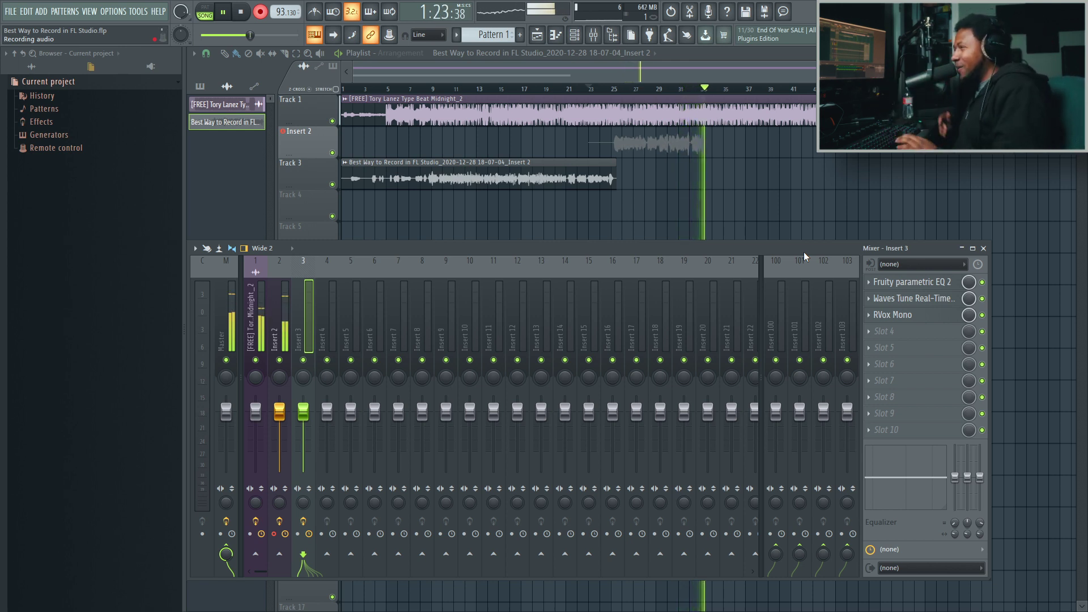
key(space)
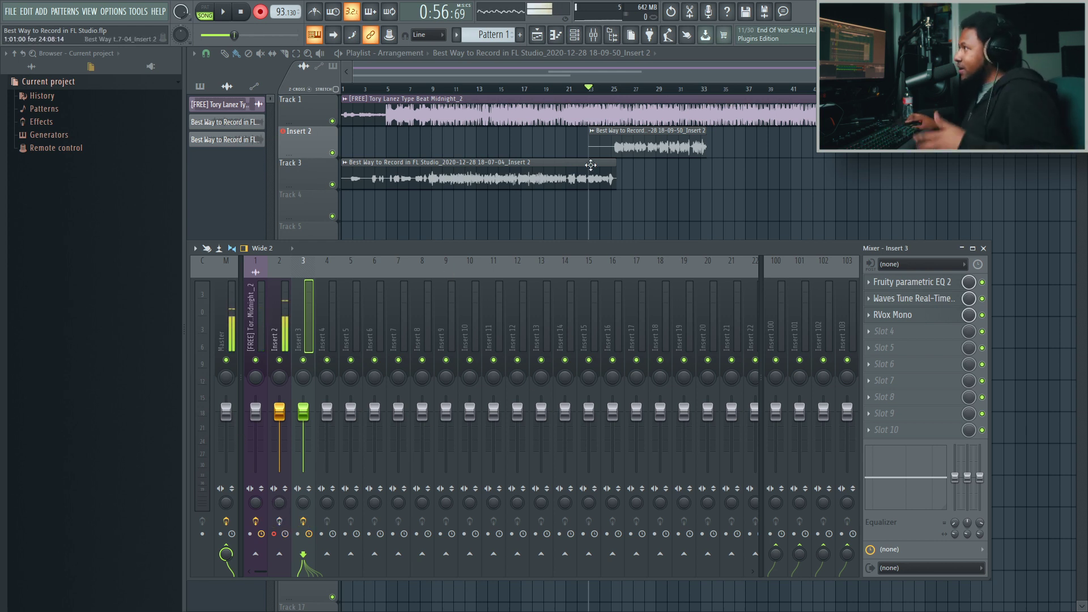
Trim the silent start of the second take to about bar 25 and move the clip onto Track 3 after the first take.
drag(633, 93, 495, 160)
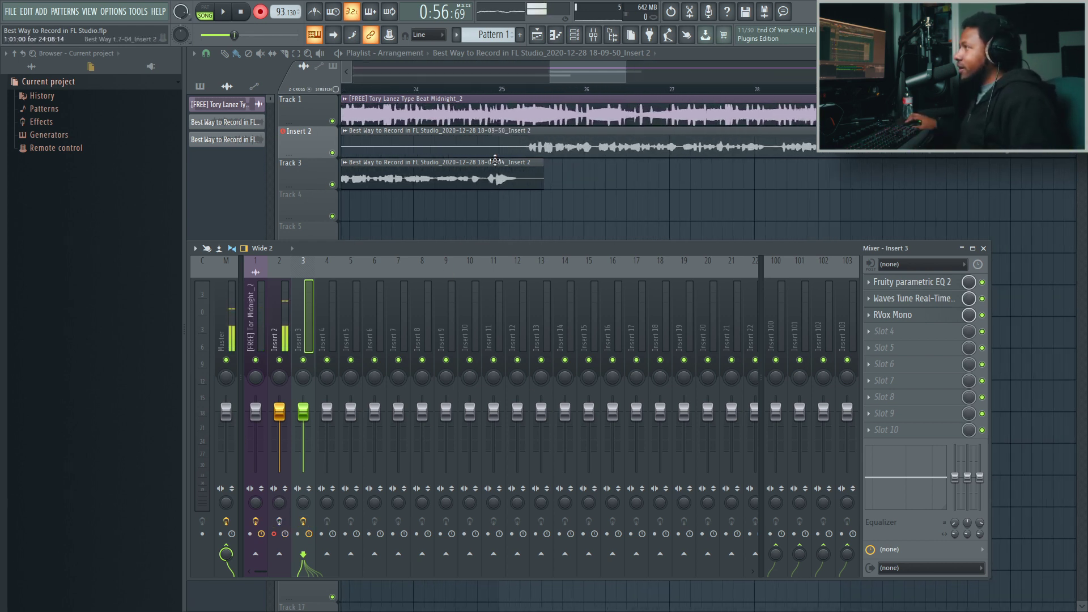
key(F9)
drag(582, 70, 573, 70)
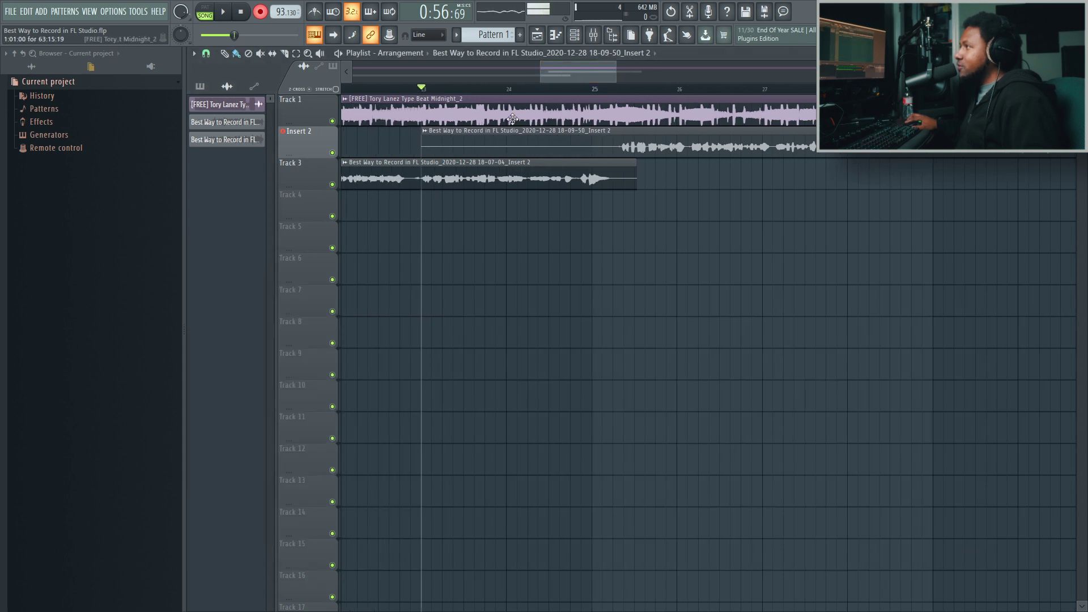
drag(424, 149, 636, 179)
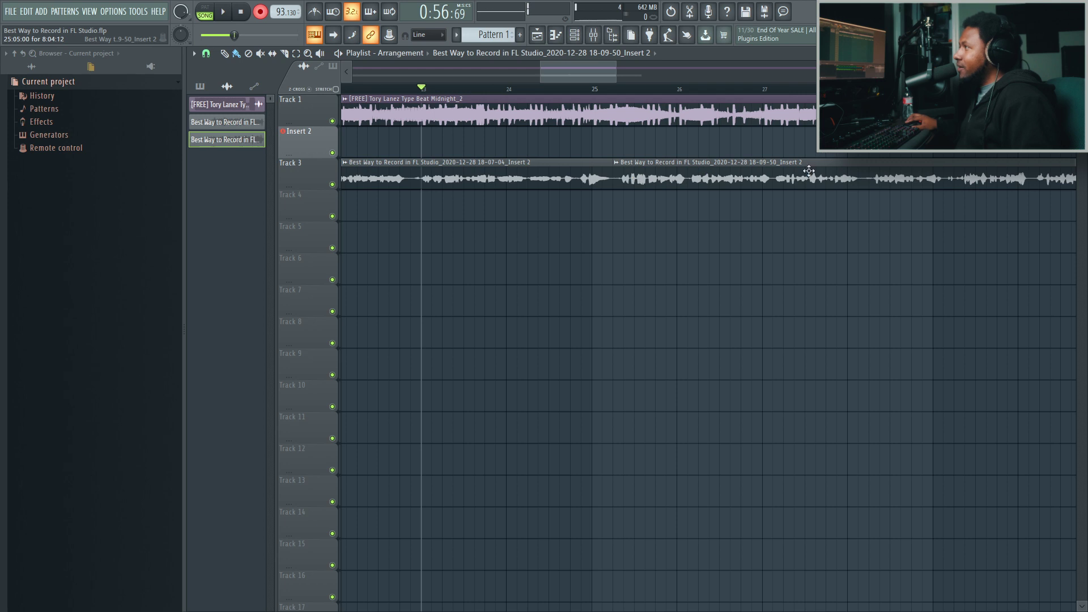
Route the second vocal clip to mixer track 3 and close its channel settings.
double_click(752, 177)
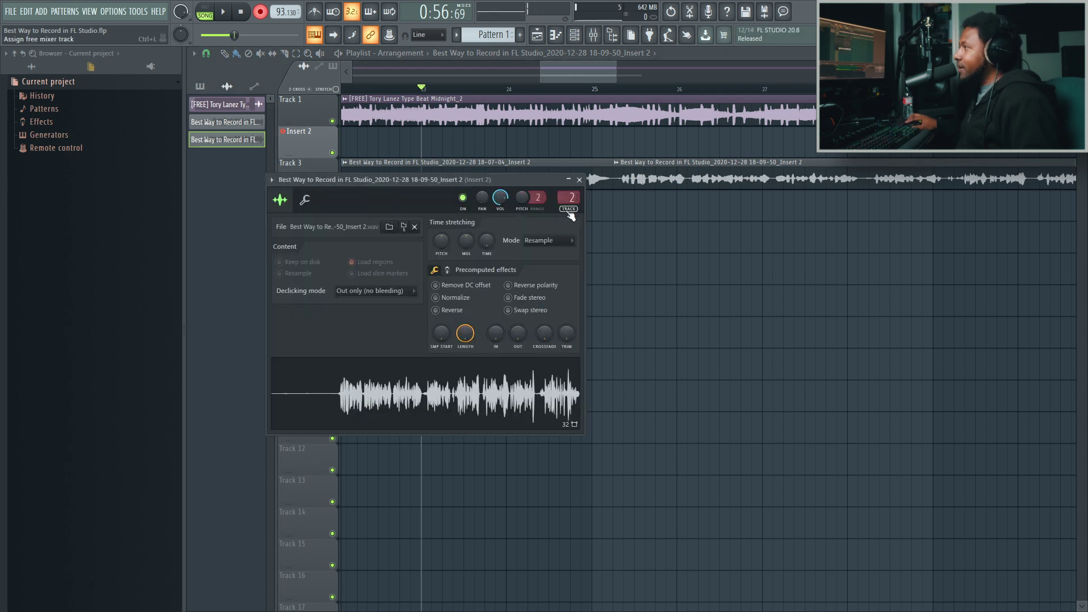
scroll(571, 202, up, 1)
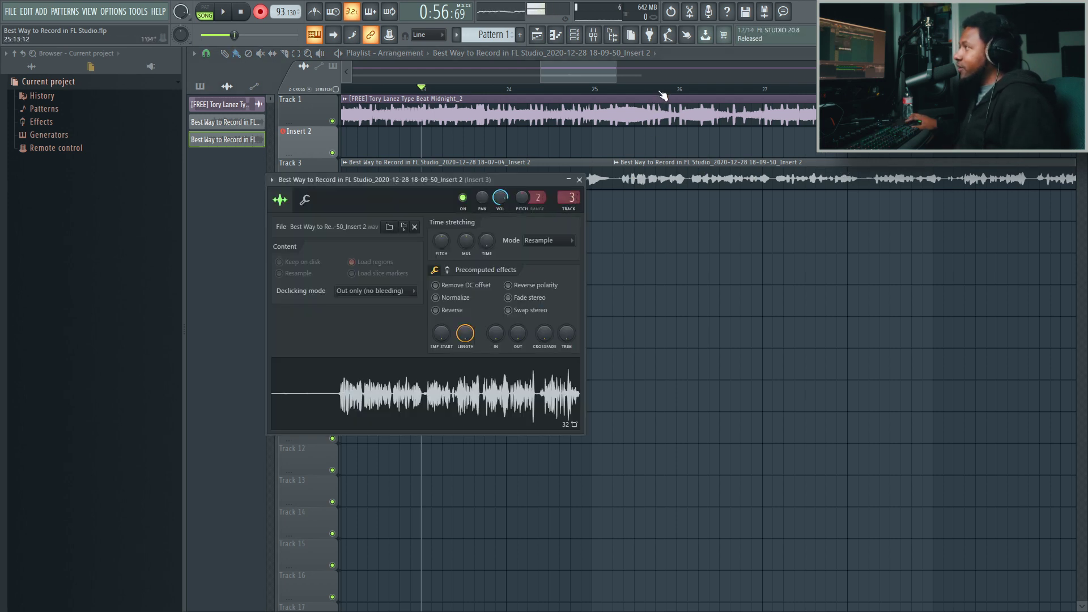
scroll(663, 95, down, 5)
click(579, 180)
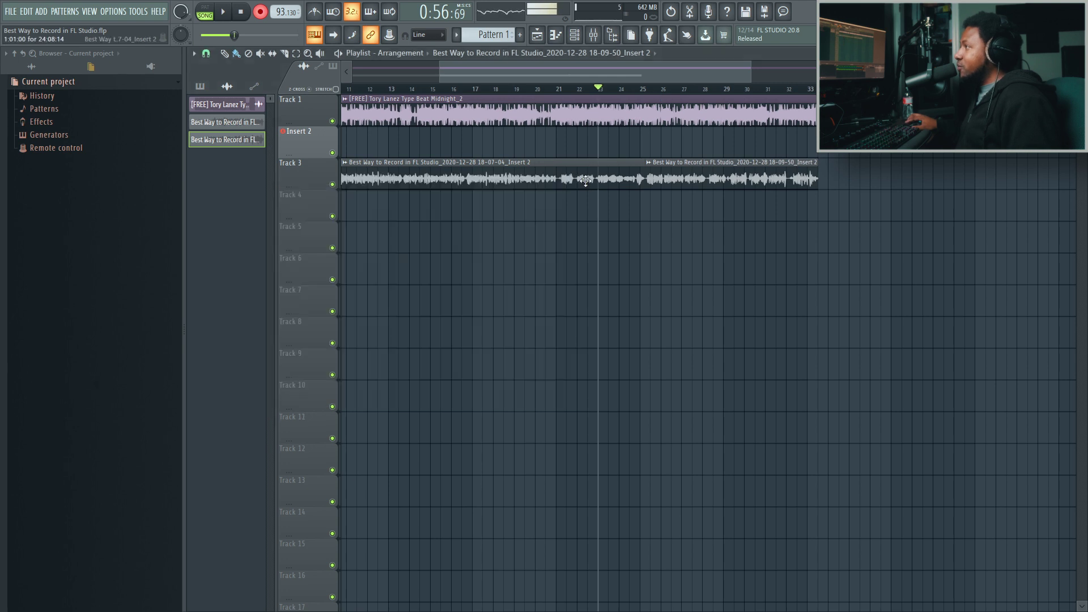
Select both vocal clips on Track 3 and consolidate them into one audio clip from the selection start.
scroll(639, 70, down, 3)
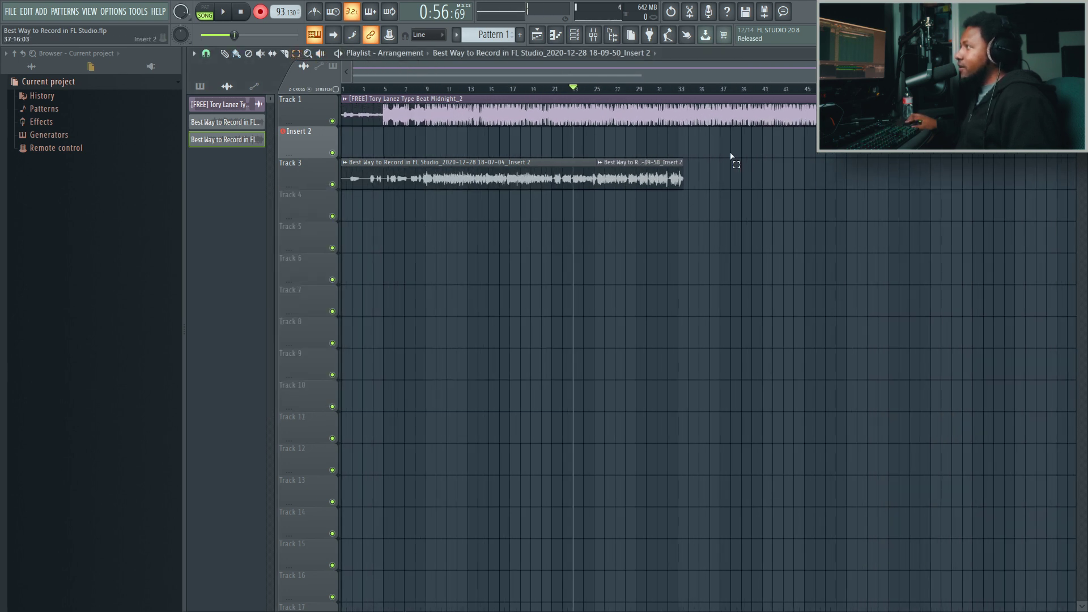
drag(731, 157, 362, 220)
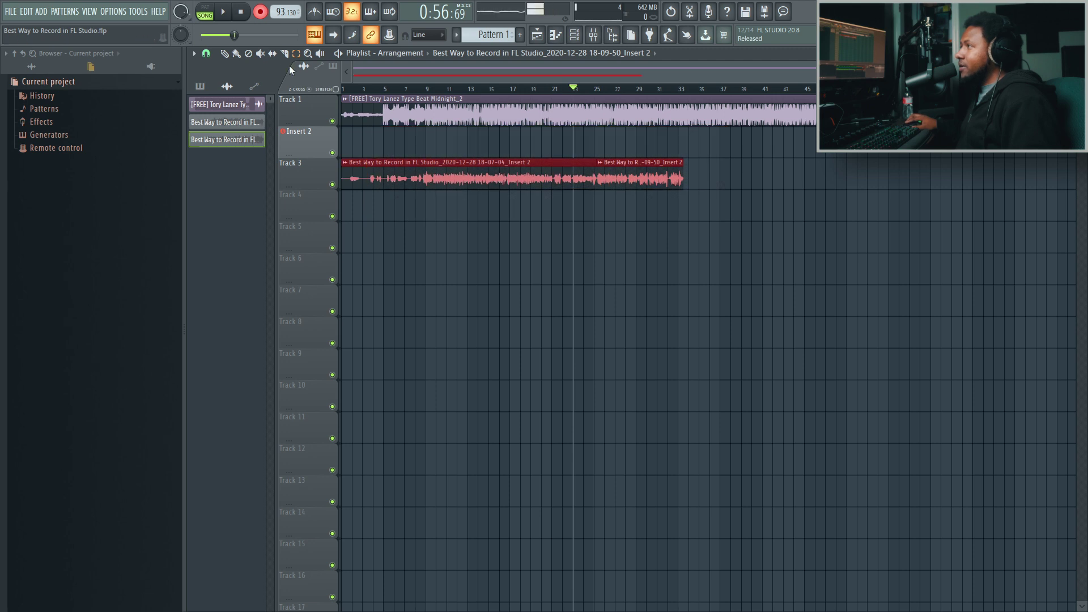
click(195, 54)
mouse_move(203, 78)
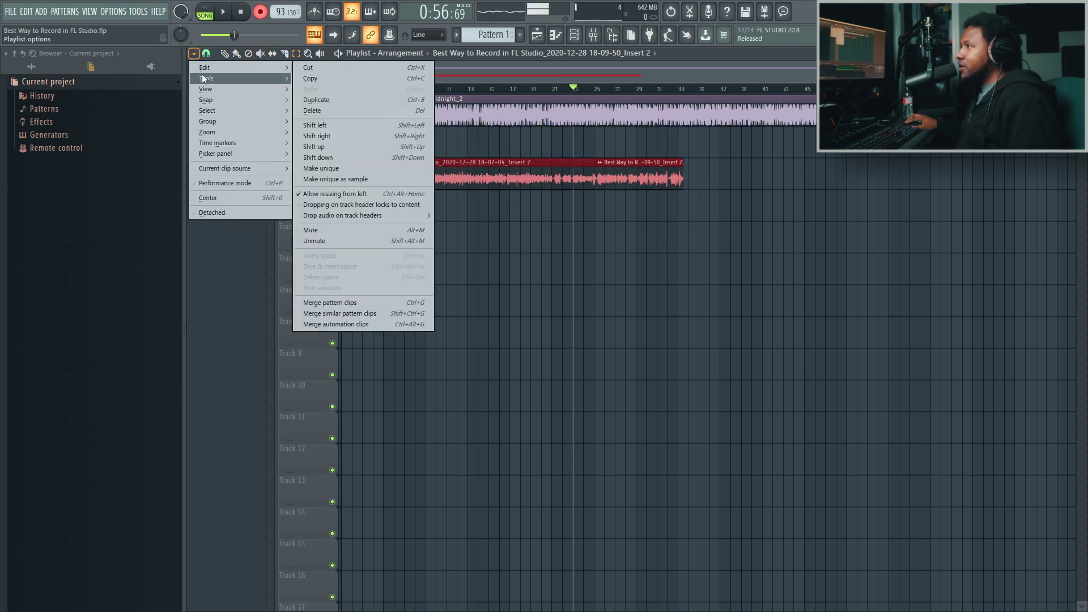
mouse_move(342, 89)
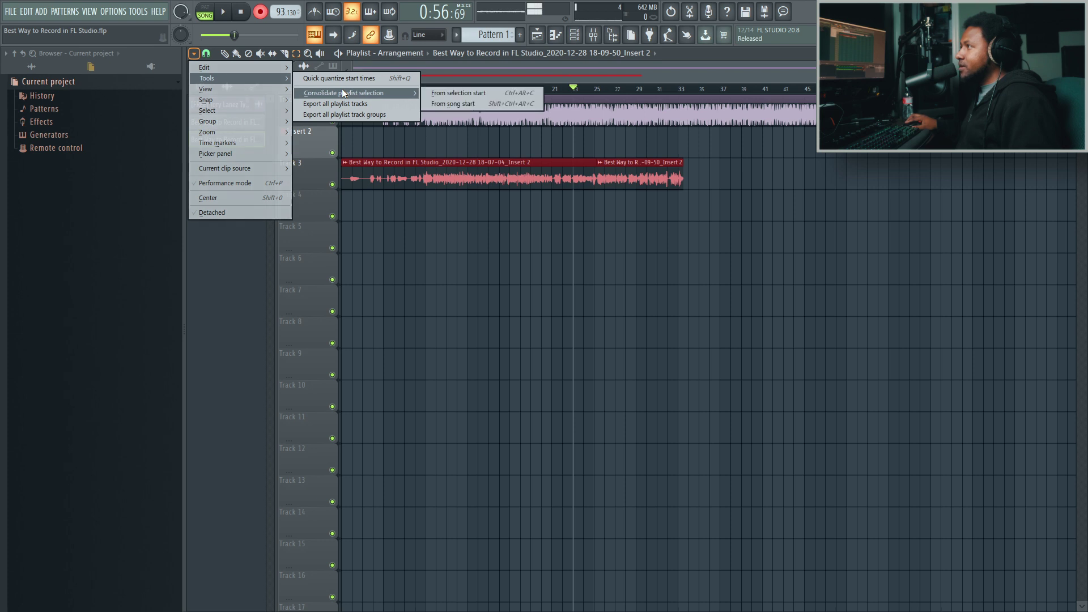
click(465, 92)
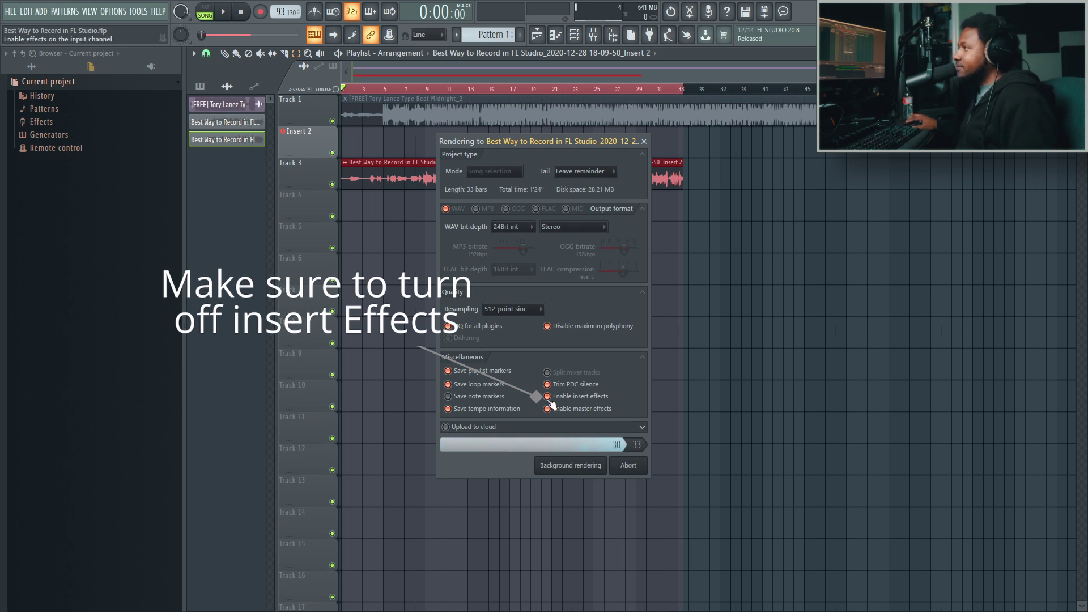
click(689, 210)
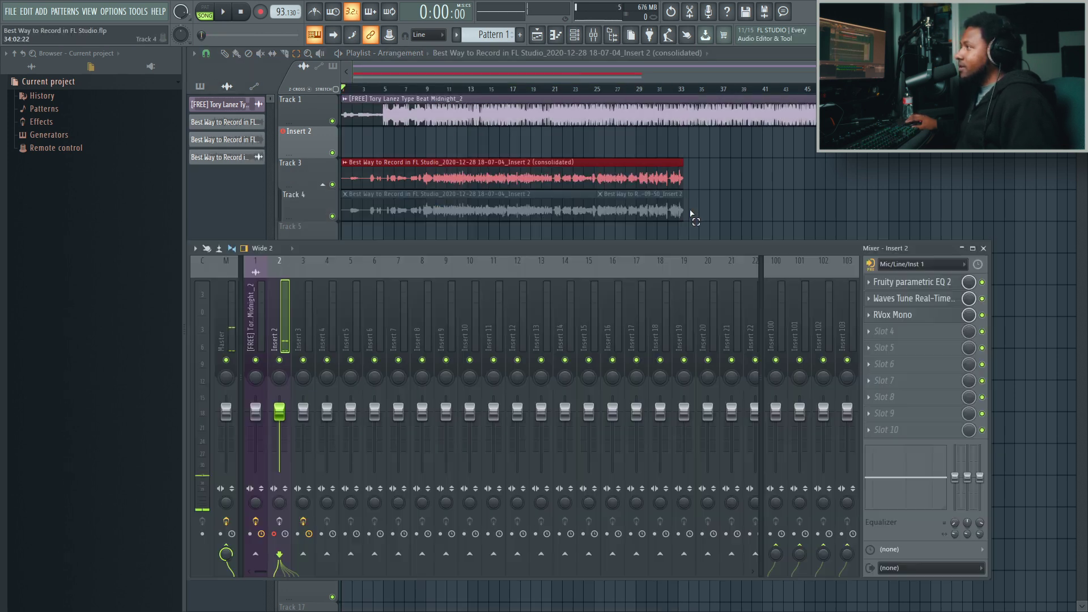
Mute Track 4 with the original vocal clips, and collapse it under Track 3 while the song plays.
key(F9)
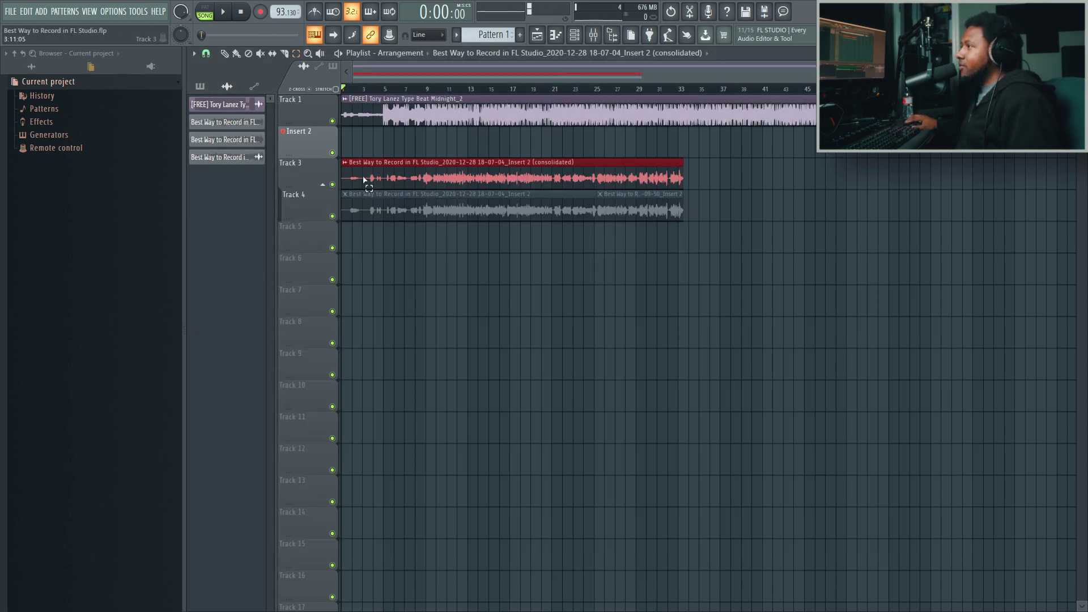
click(333, 185)
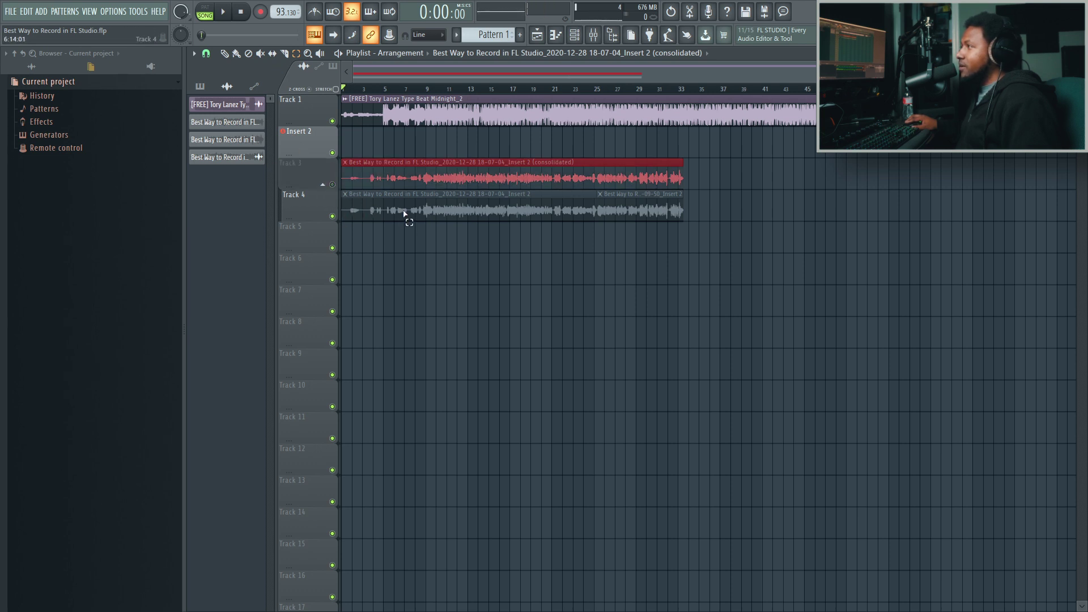
click(332, 216)
click(332, 184)
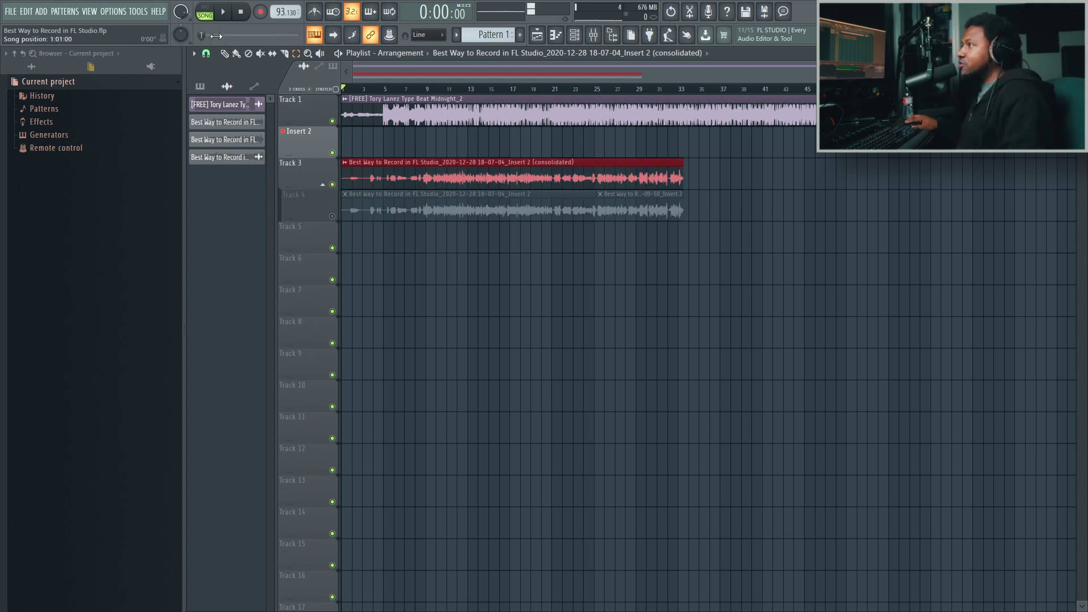
click(224, 16)
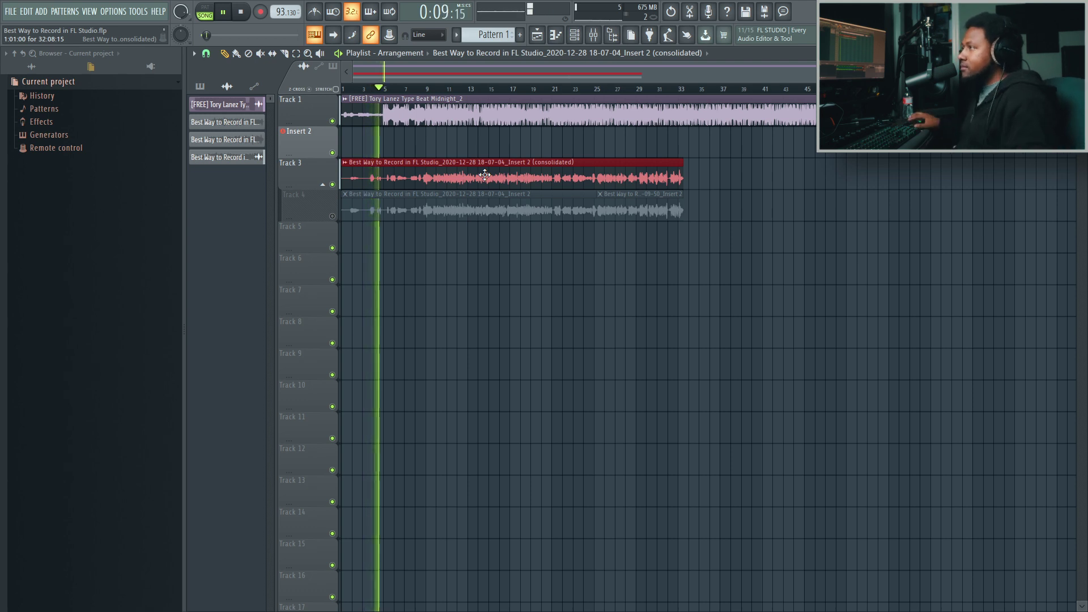
click(323, 185)
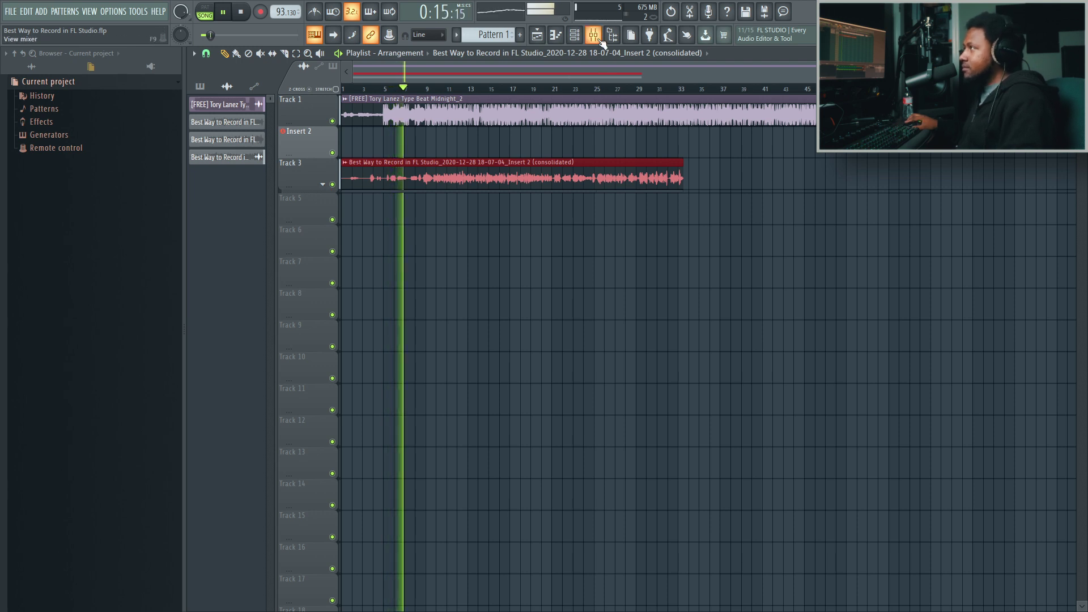
Route the consolidated vocal clip to mixer track 3, close its channel settings and stop playback.
key(F9)
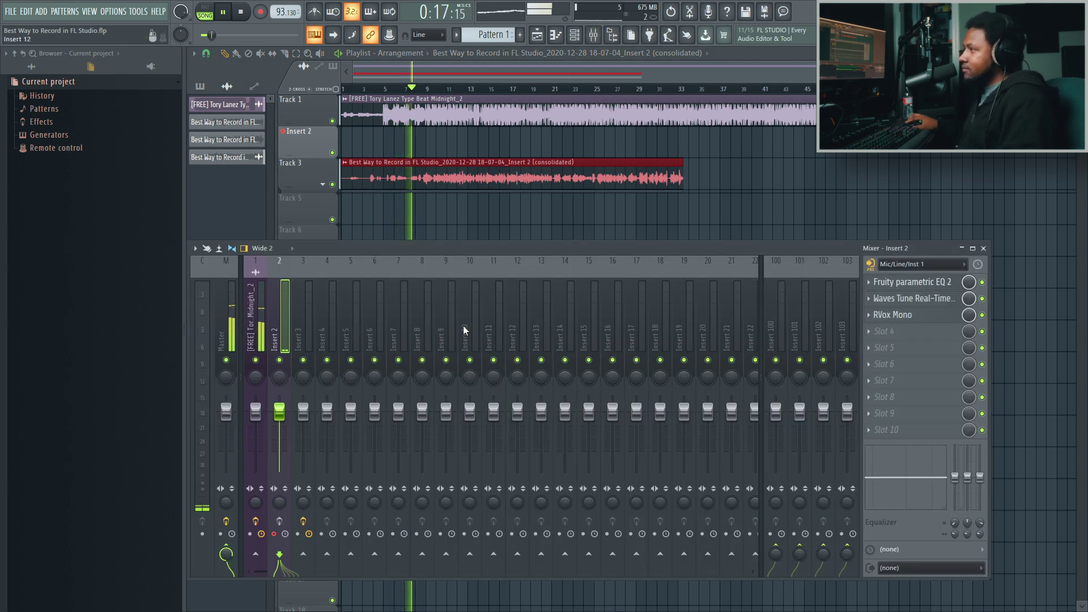
click(304, 320)
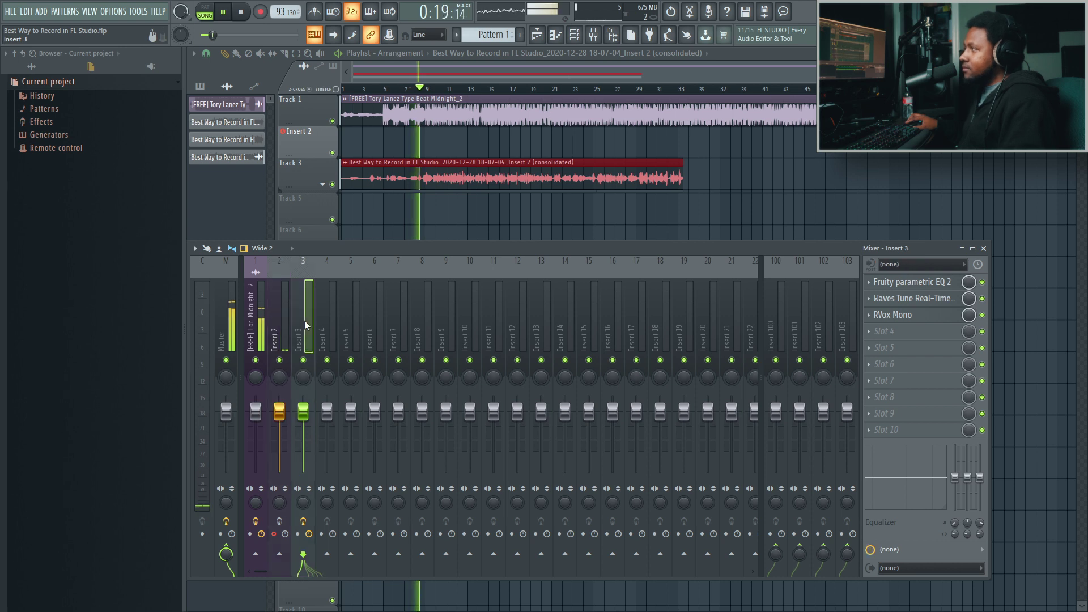
double_click(473, 169)
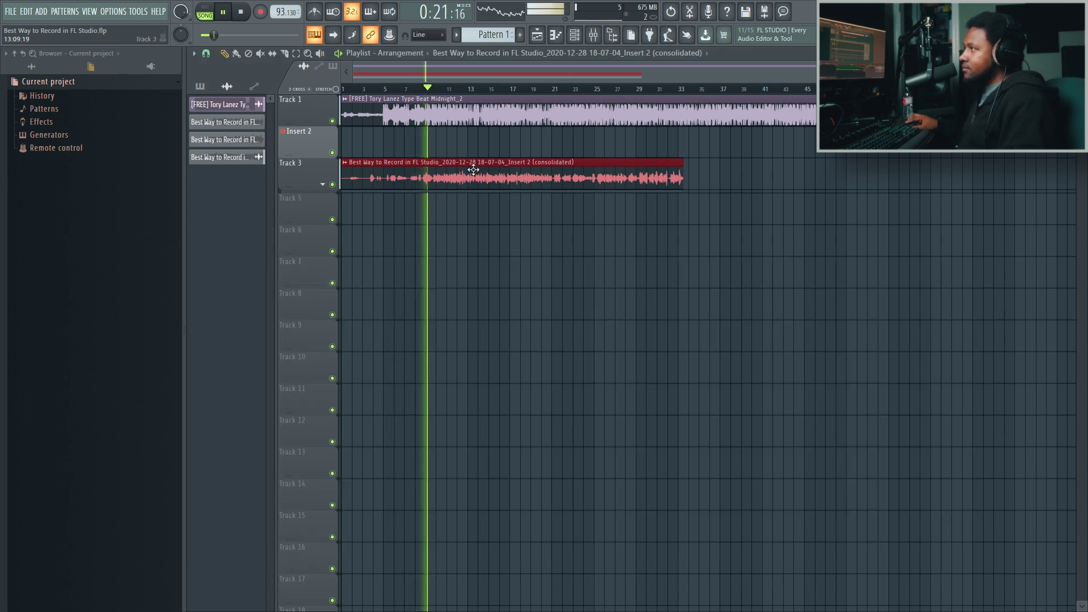
scroll(576, 213, up, 2)
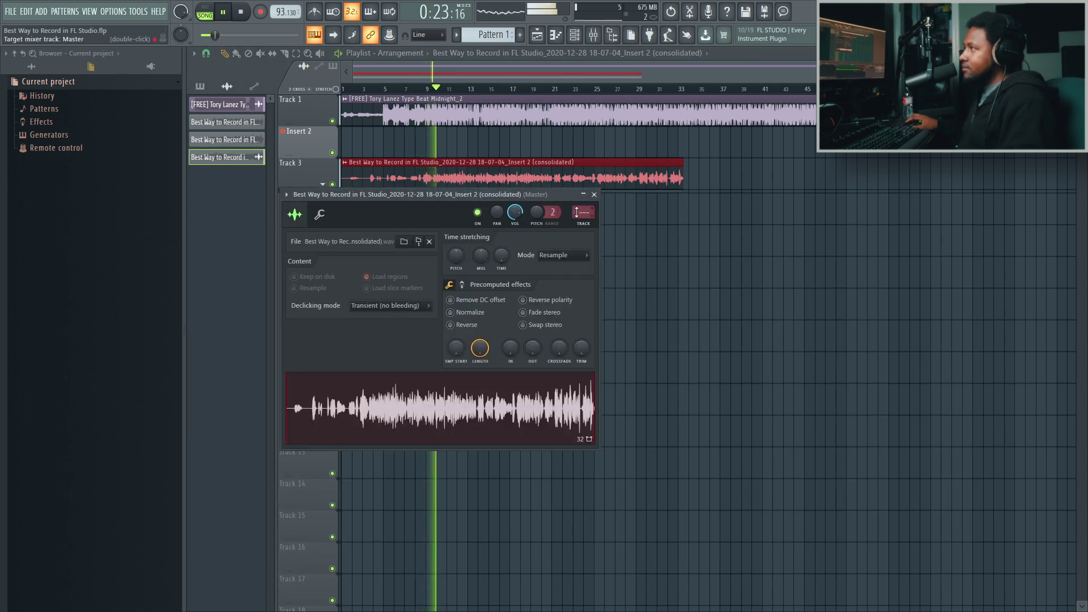
scroll(576, 213, up, 1)
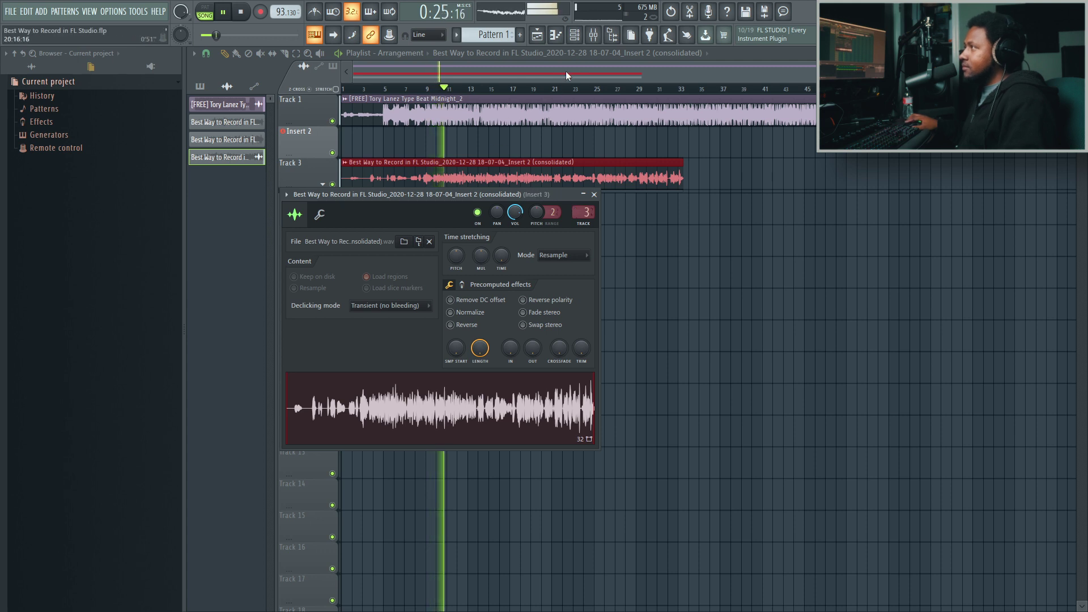
key(Escape)
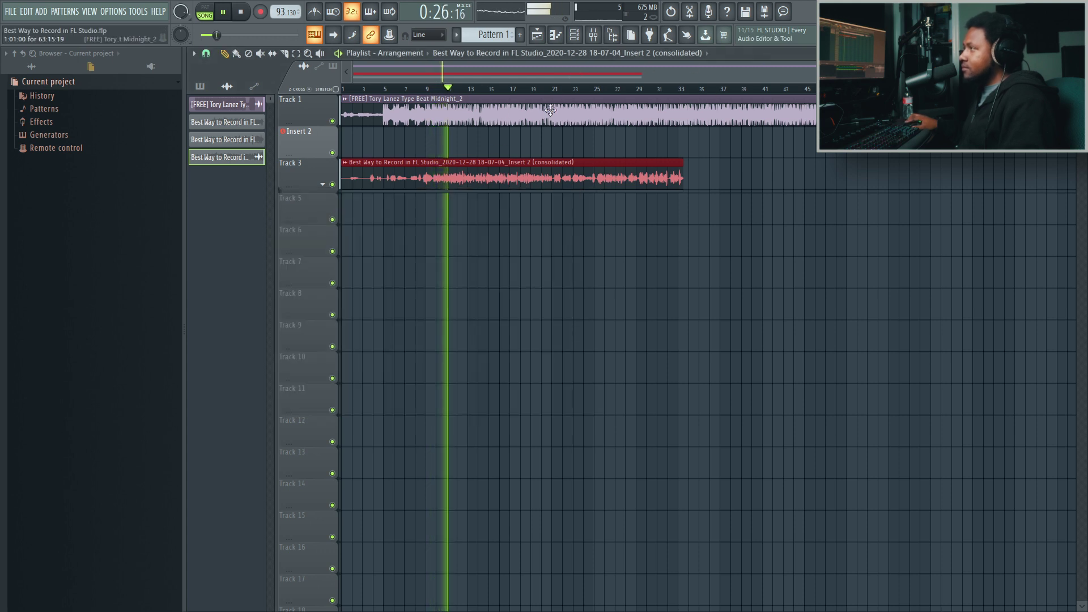
click(239, 14)
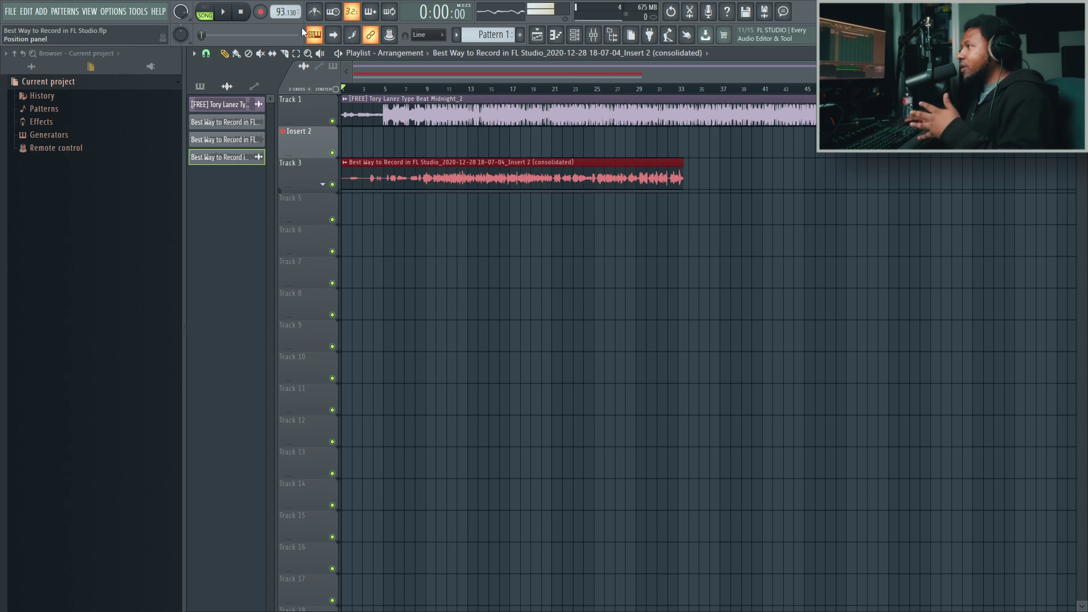
Expand the Track 3 group, mute Track 3, unmute both original vocal clips on Track 4 and play the song.
click(325, 186)
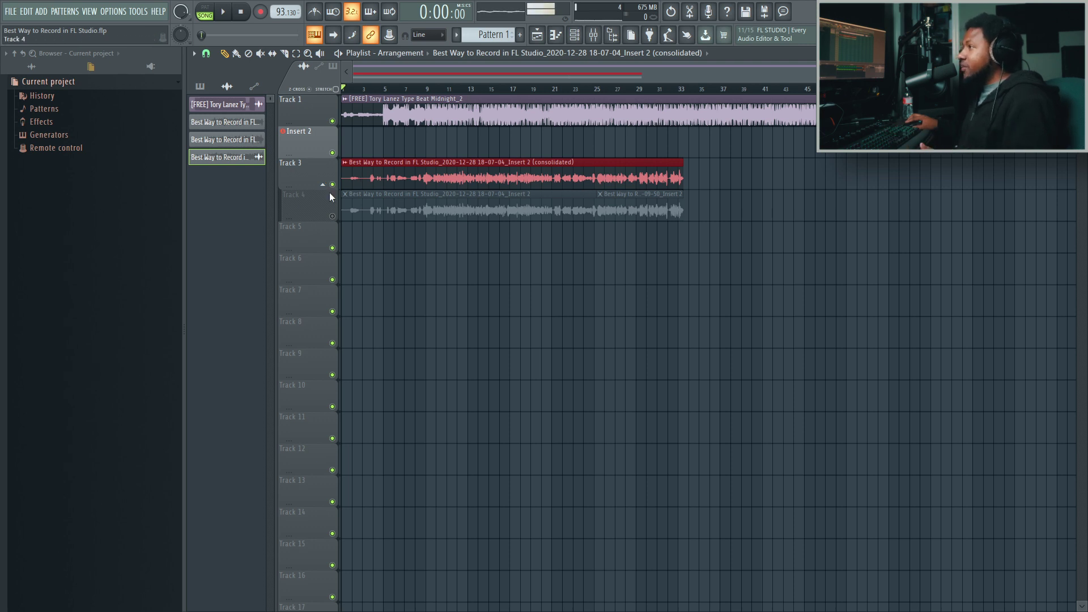
click(333, 185)
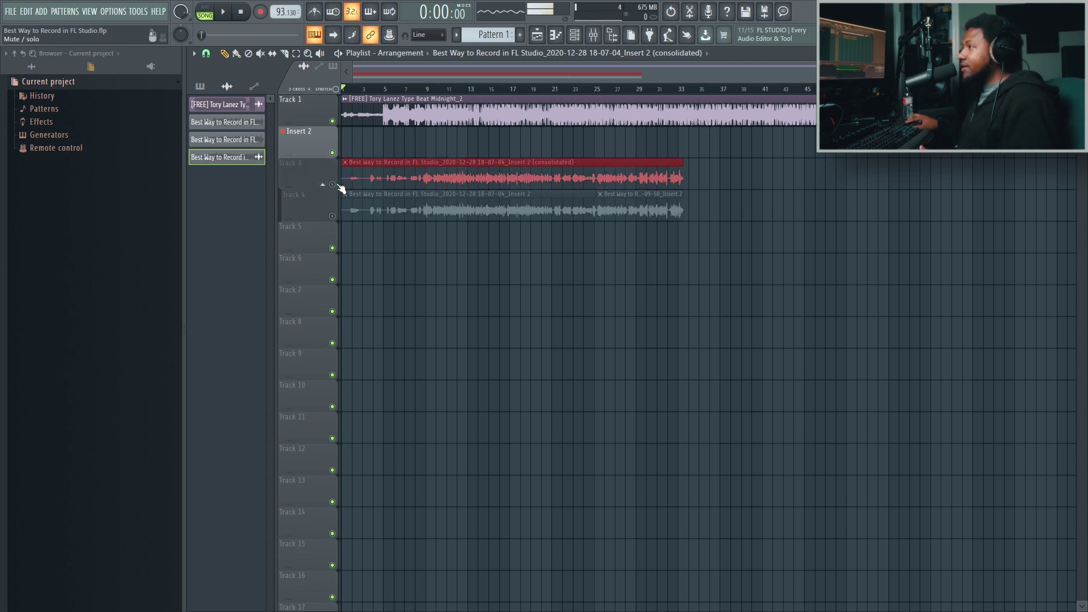
click(390, 205)
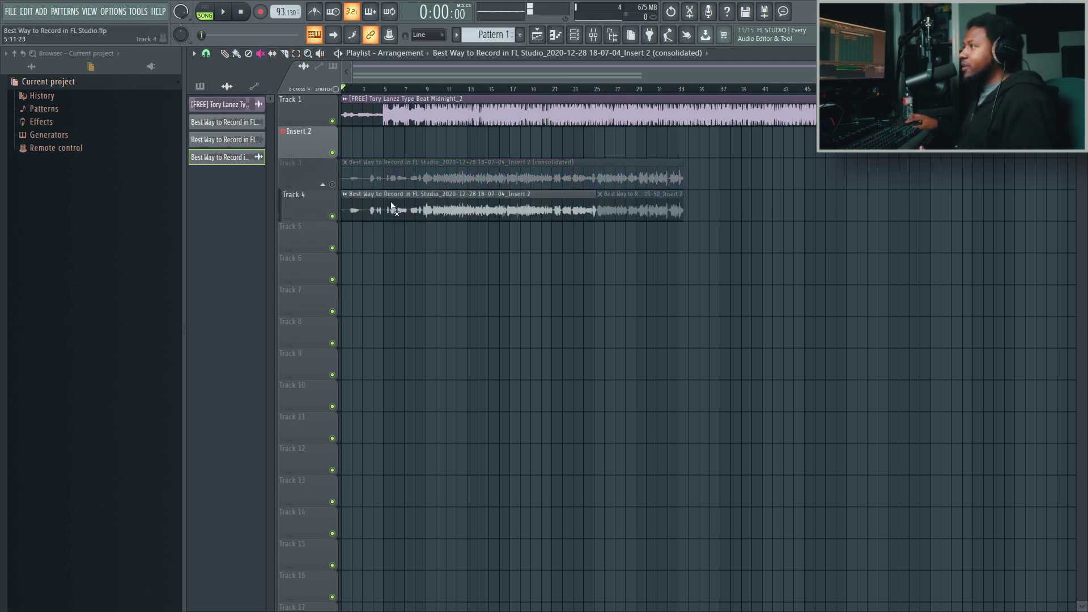
click(637, 205)
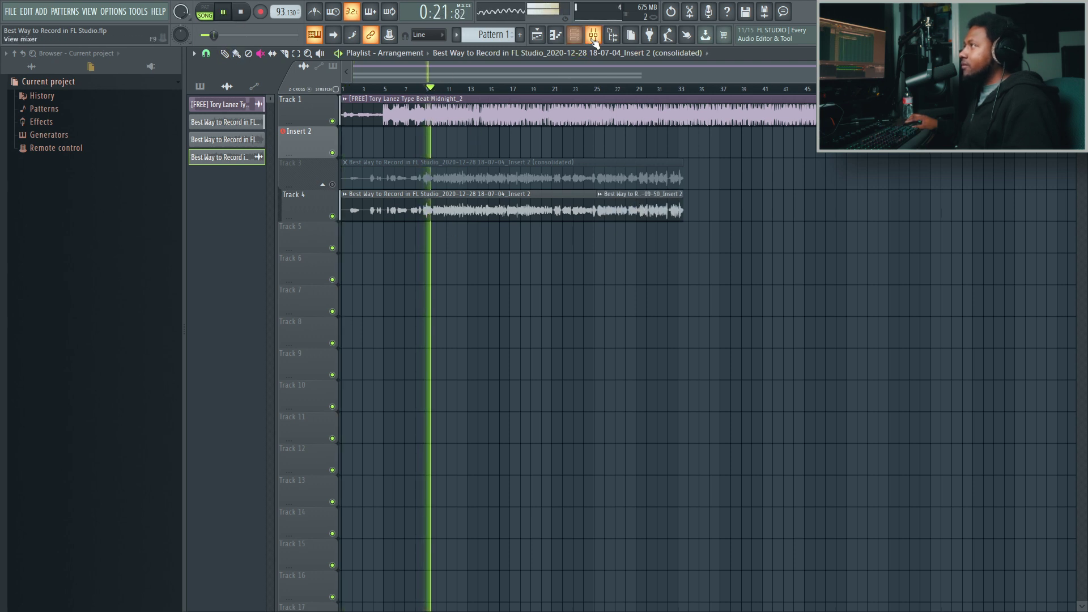
Enable the high-quality and linear phase modes of Fruity parametric EQ 2 on mixer Insert 3, and close the plugin.
click(594, 39)
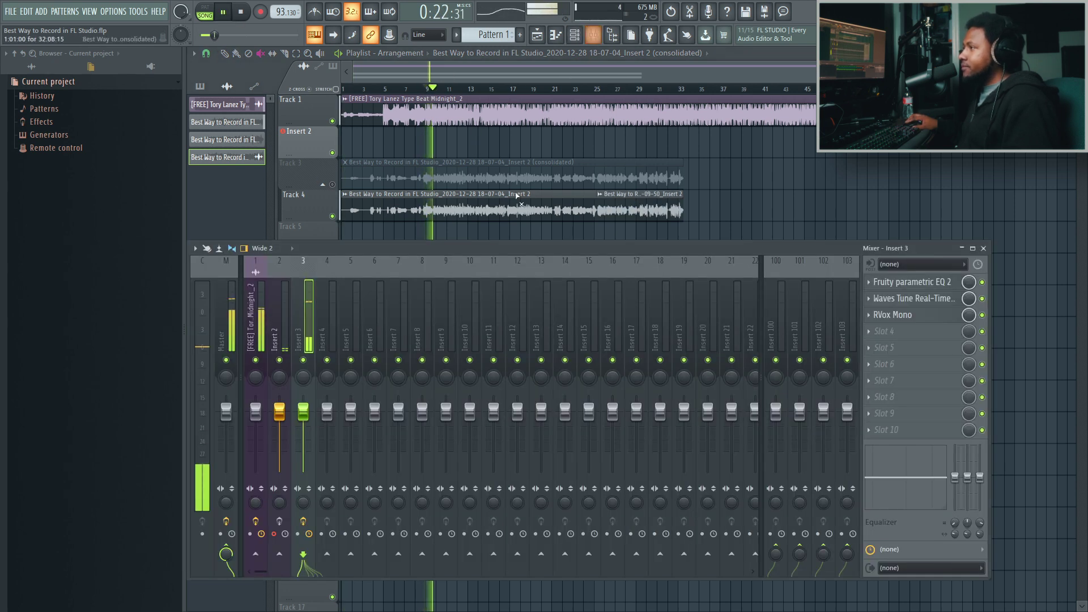
click(891, 286)
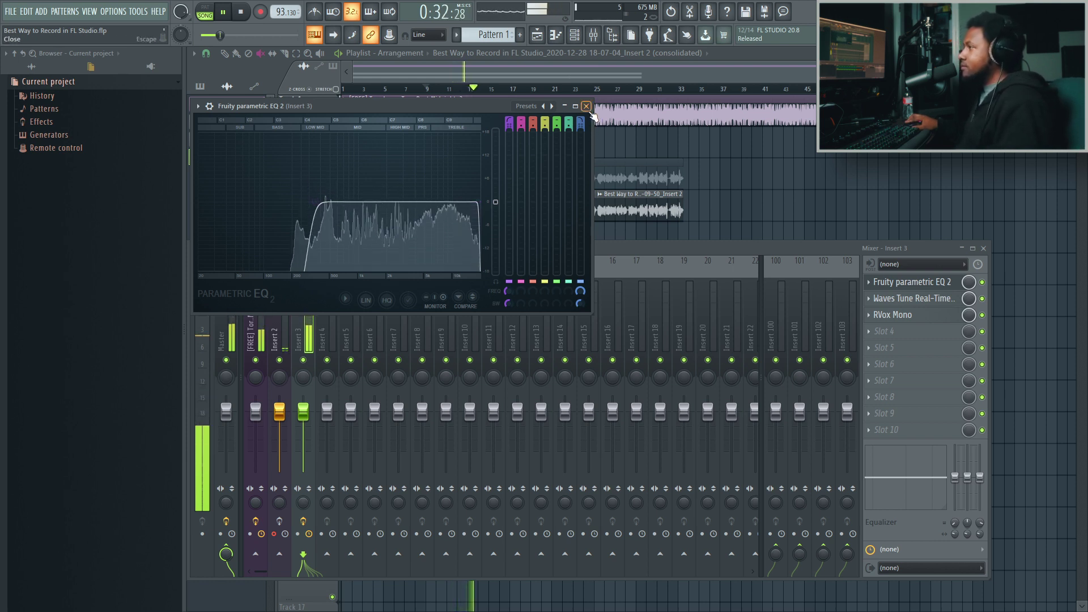
click(388, 302)
click(366, 300)
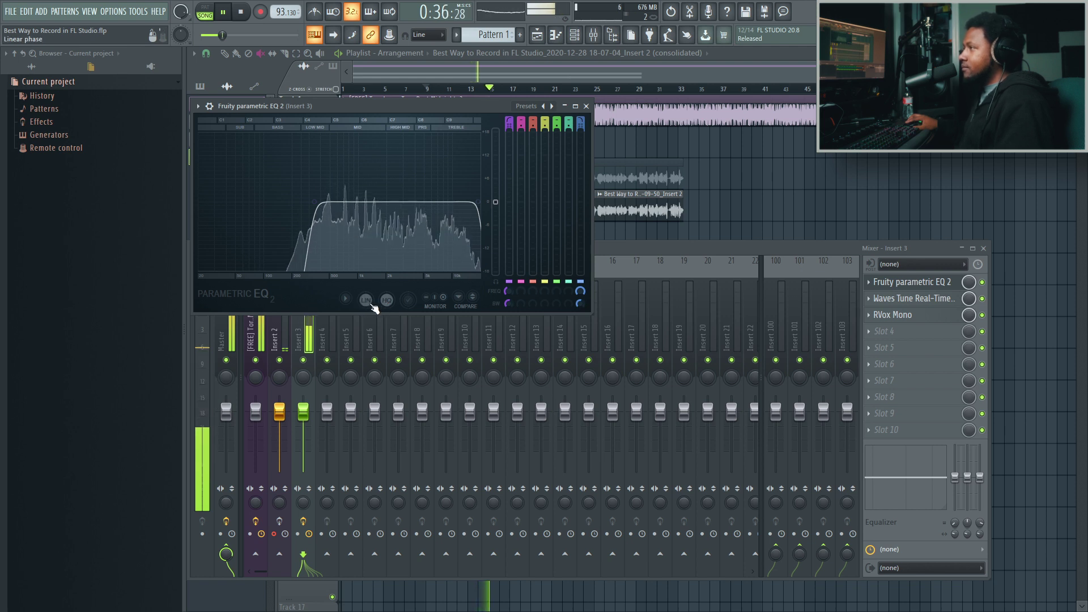
click(586, 106)
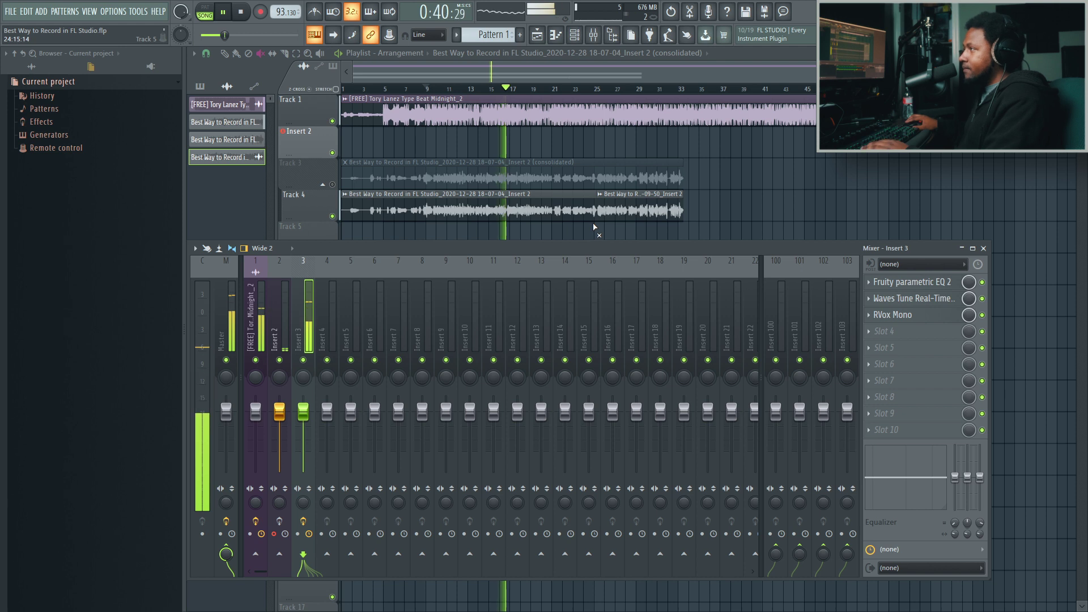
Examine the low-cut band of Fruity parametric EQ 2 and the Waves Tune Real-Time settings on Insert 3 during playback.
click(913, 282)
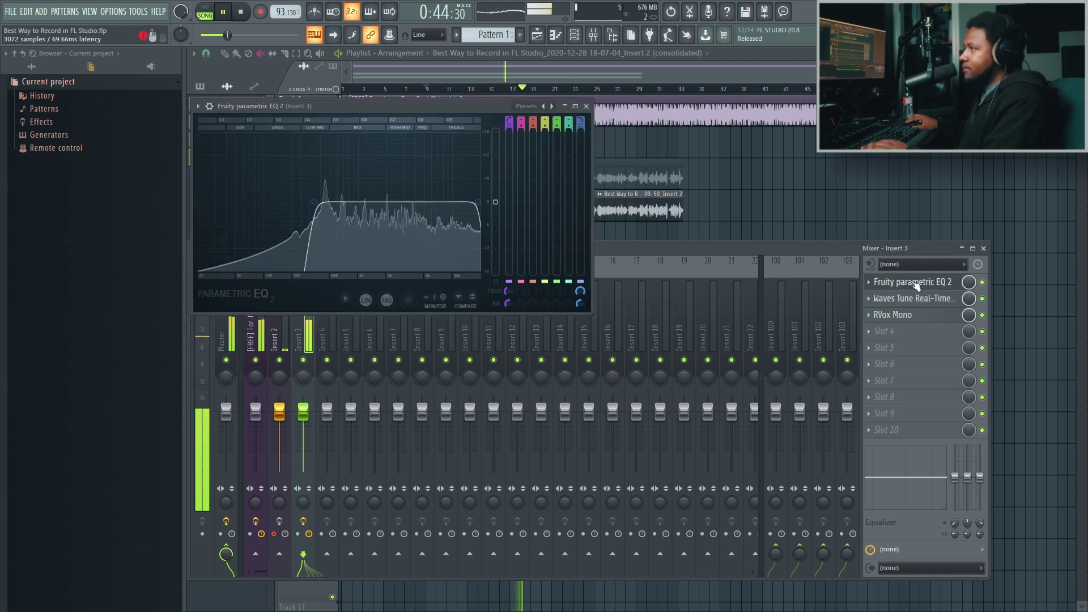
drag(338, 195, 312, 201)
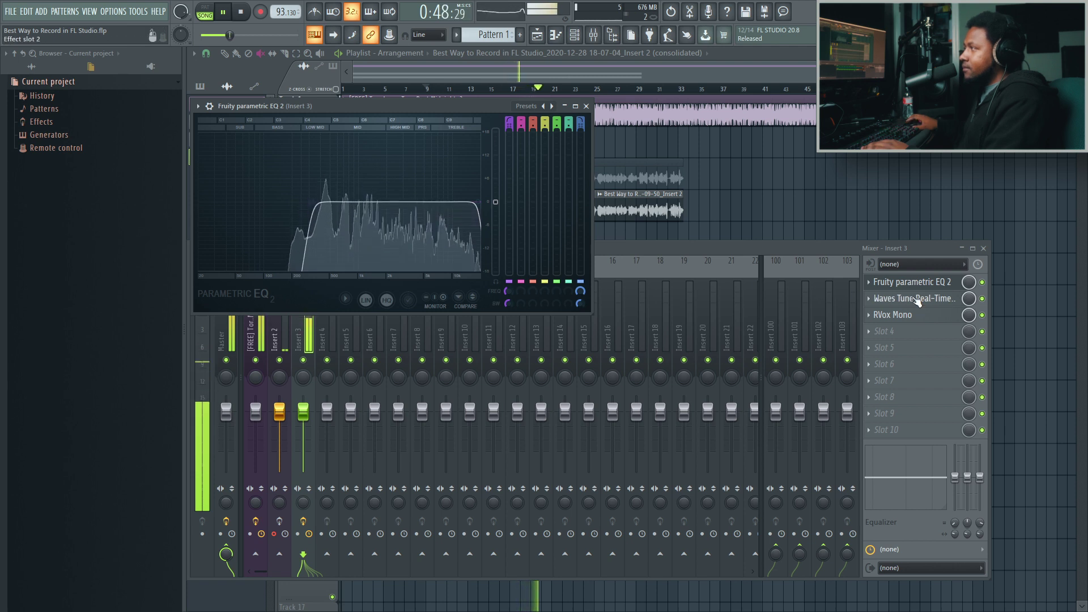
mouse_move(915, 299)
mouse_down()
mouse_move(916, 286)
mouse_move(917, 302)
mouse_up()
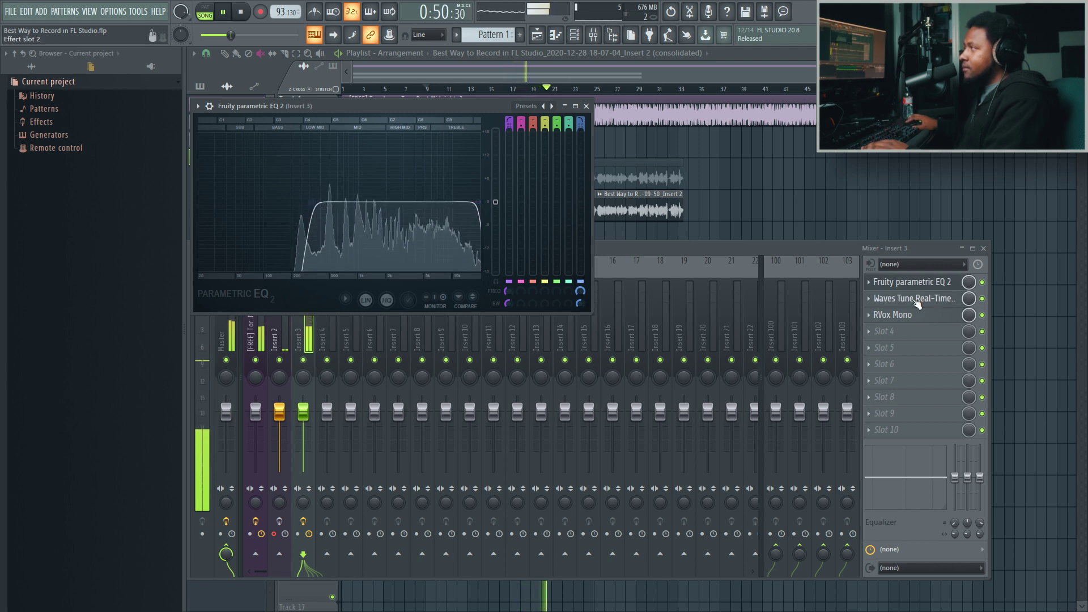
click(916, 300)
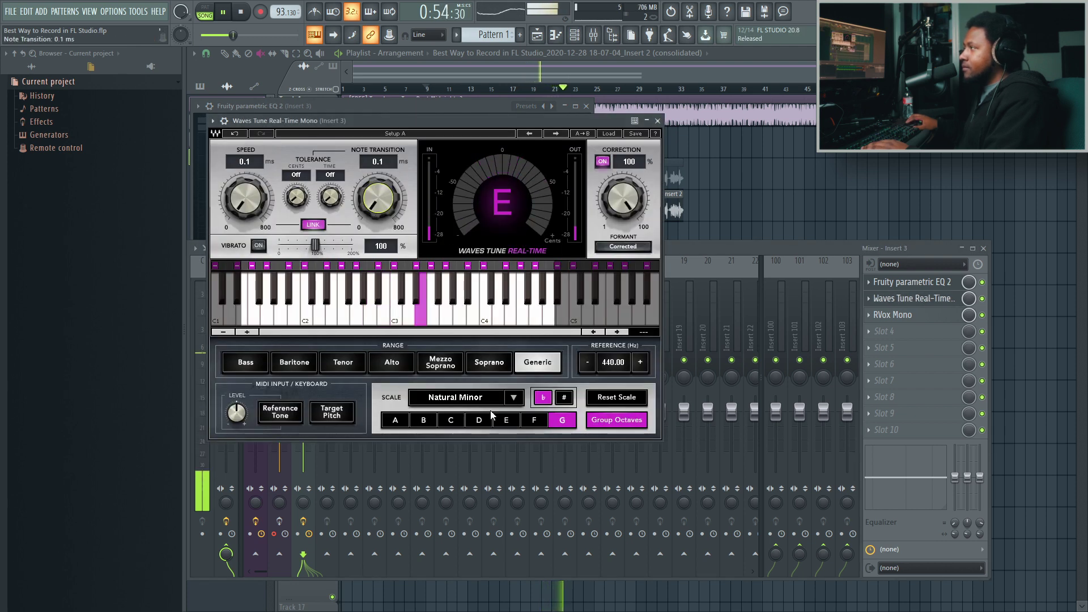
click(657, 121)
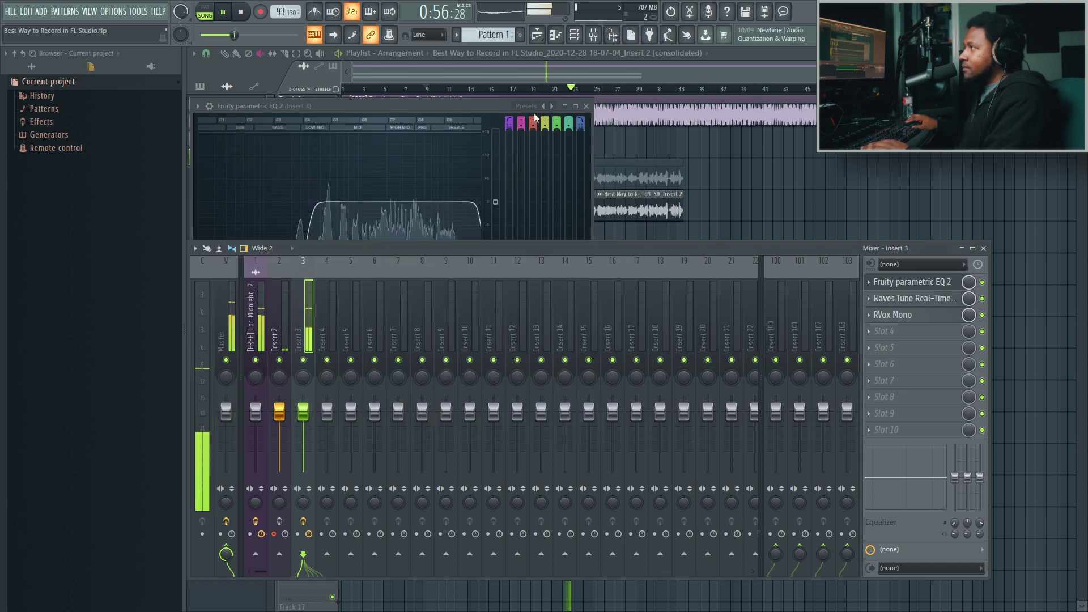
Stop playback, disarm Insert 2 for recording and close the Insert 3 equalizer with Insert 3 selected in the mixer.
key(space)
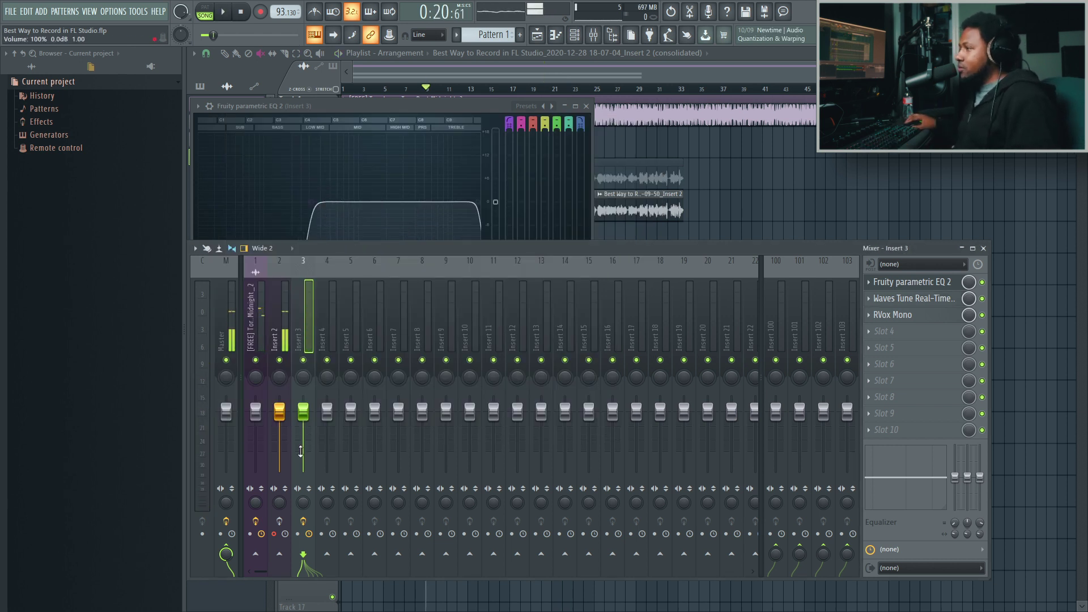
click(279, 502)
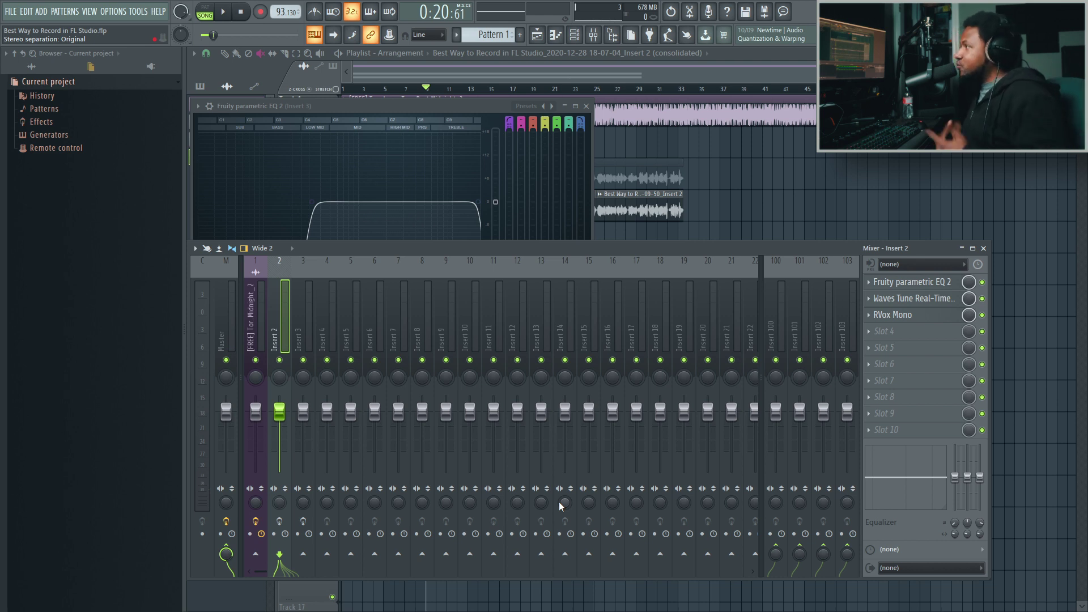
click(586, 106)
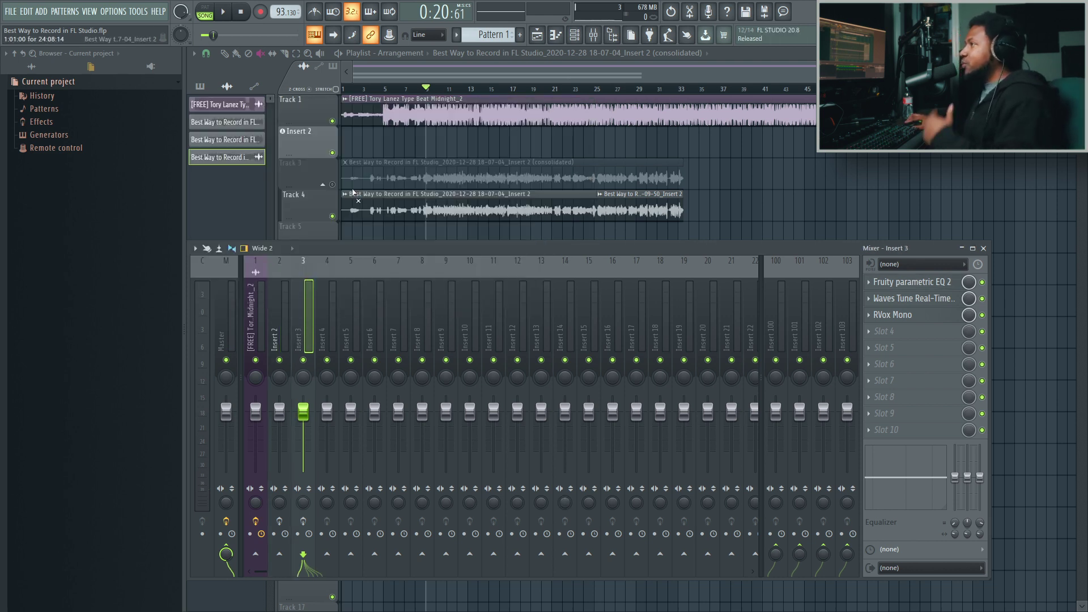